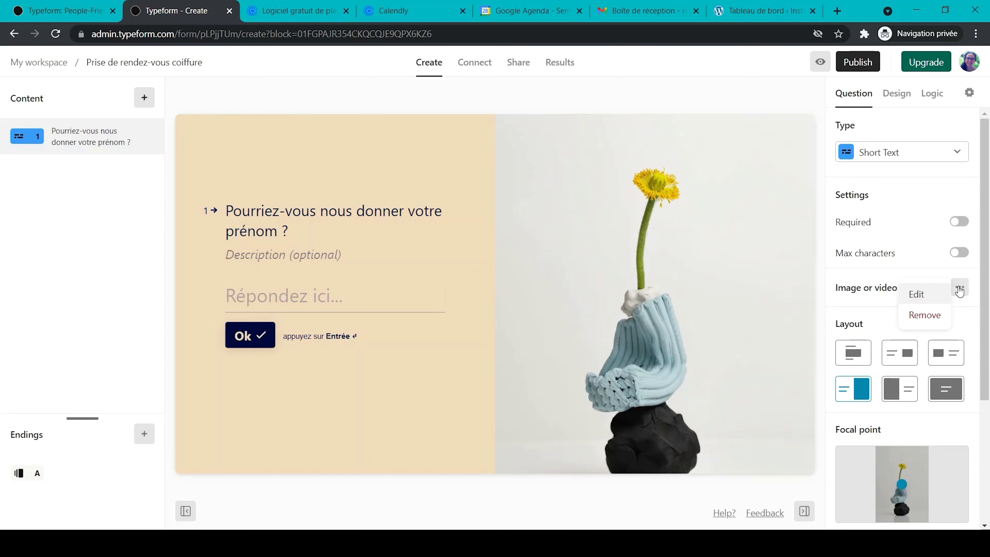
Step: Remove the first question's image and add a required Short Text question reading "Et votre nom ?"
click(940, 316)
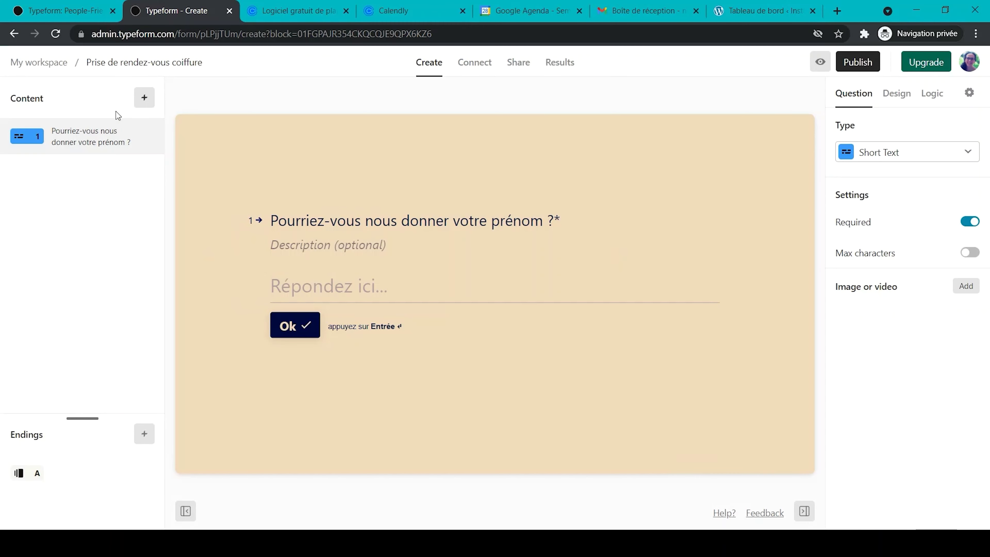
click(145, 98)
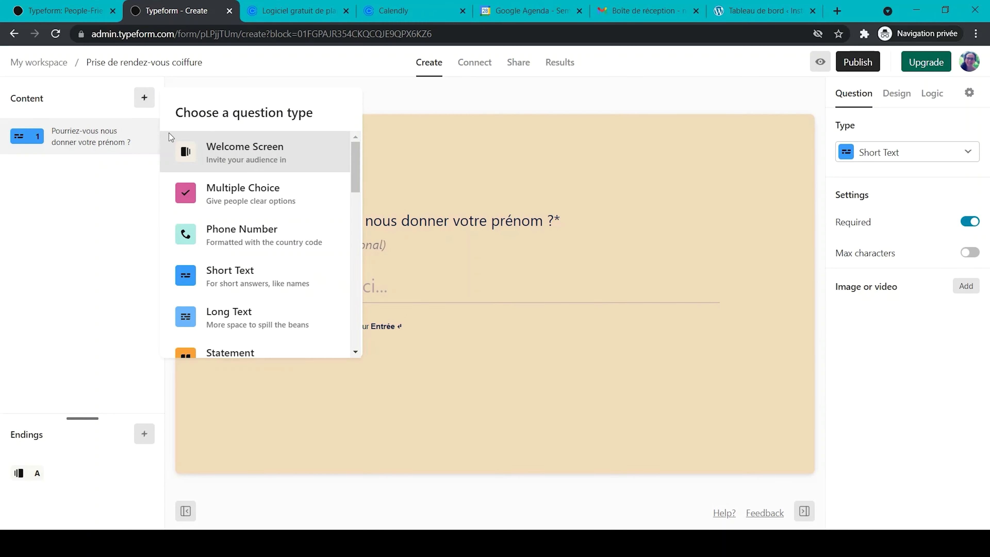
click(245, 282)
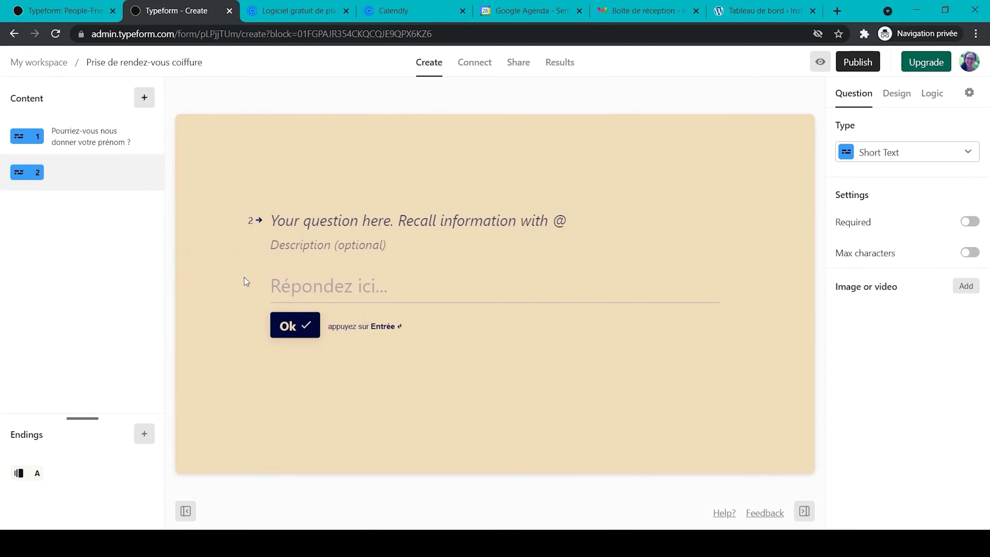
click(320, 218)
text(Et votre)
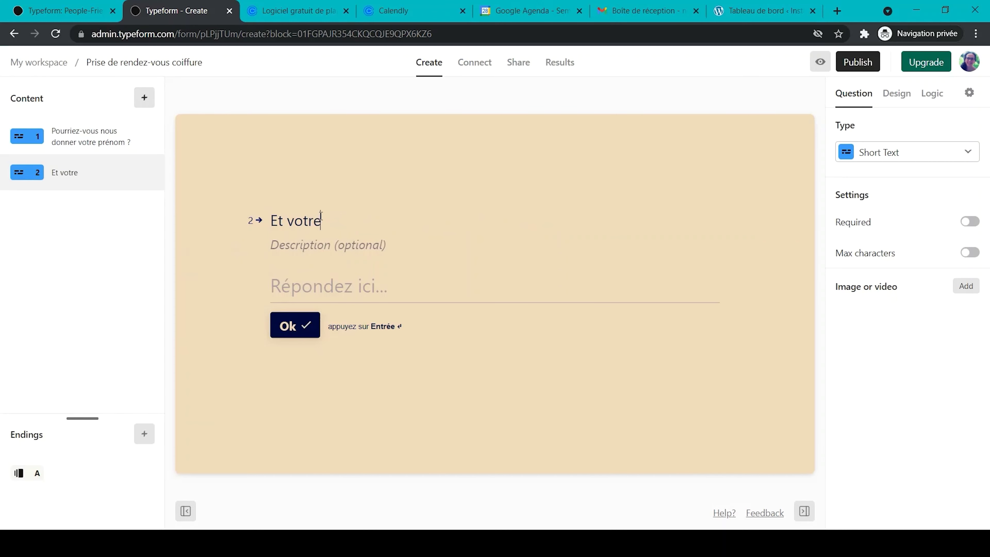
text( nom ?)
click(970, 222)
Step: Add a required Email question reading "Mais aussi votre adresse email ?"
click(144, 98)
scroll(245, 221, down, 5)
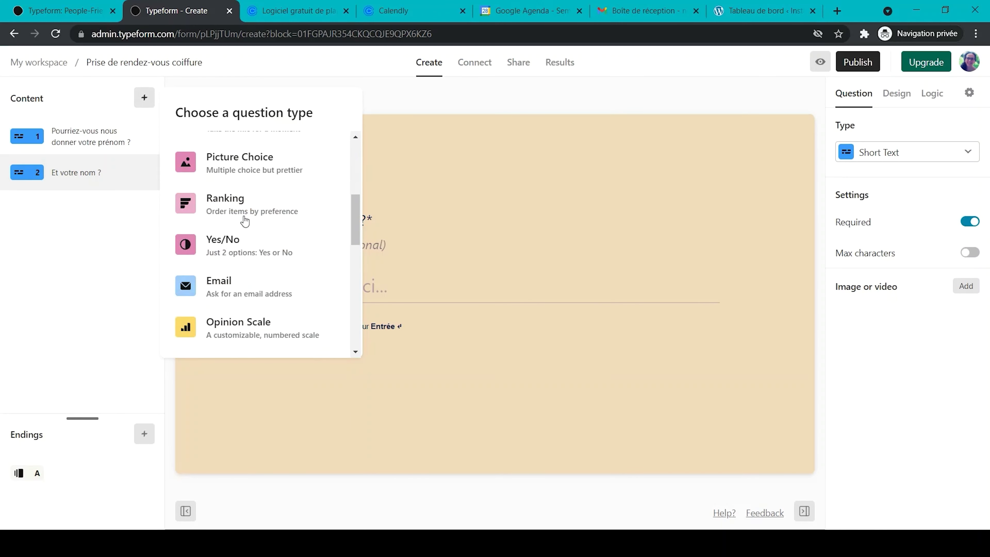
click(245, 284)
click(305, 226)
text(Mais aussi votre adresse email ?)
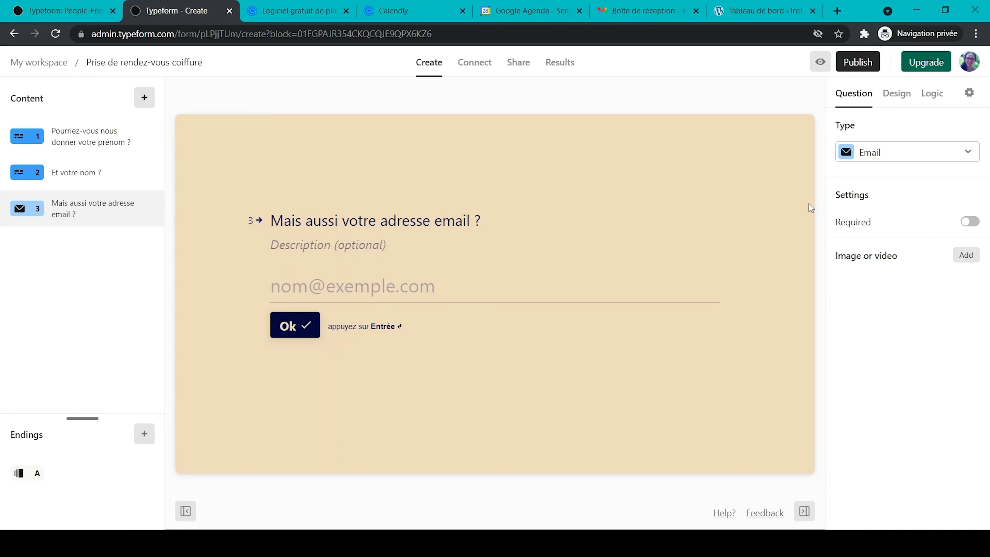
click(970, 221)
Step: Add a required Phone Number question reading "Et votre numéro de téléphone ?" with France as the default country
click(144, 97)
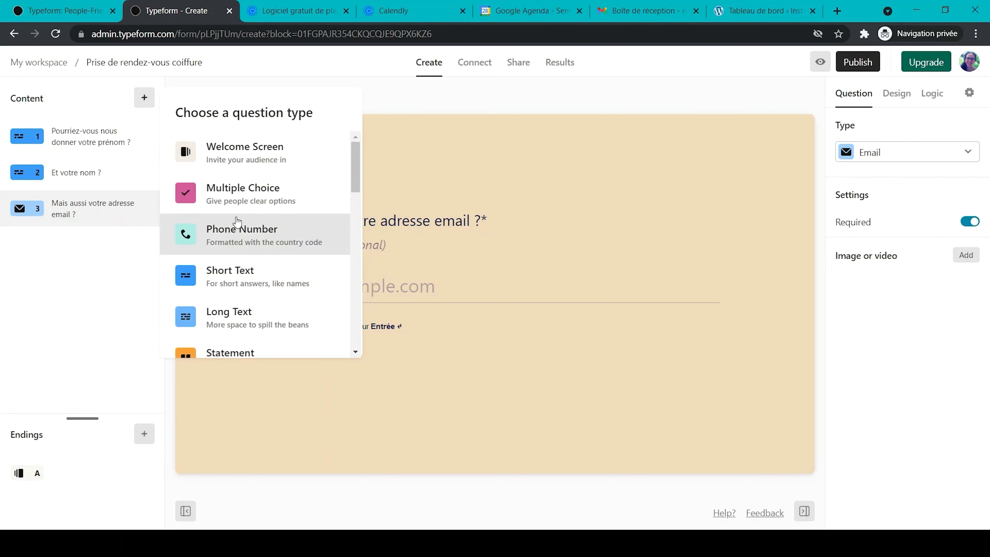
click(268, 234)
click(320, 221)
text(Et votre numéro de téléphone ?)
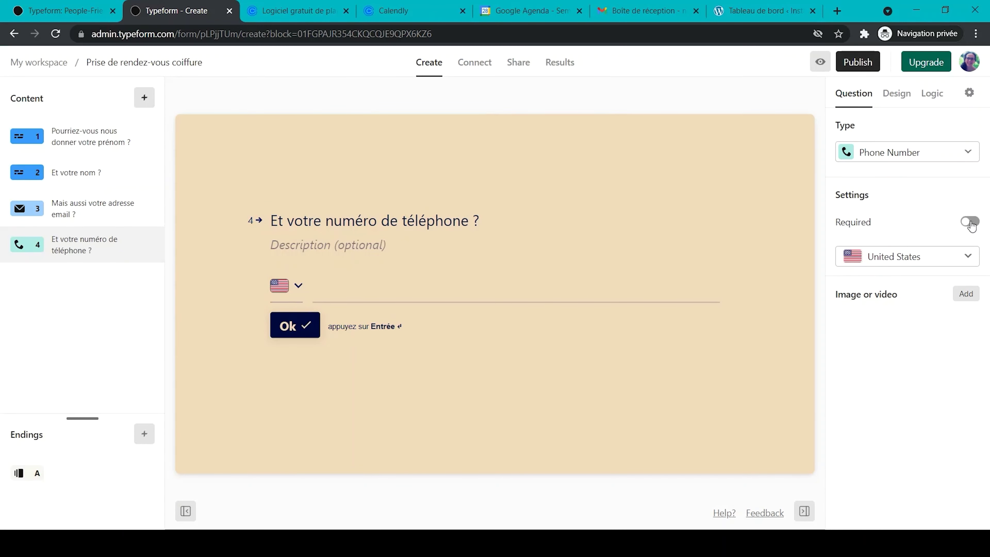
click(970, 222)
click(908, 256)
text(France)
click(908, 281)
Step: Add a Dropdown question reading "Veuillez sélectionner un service"
click(144, 98)
click(231, 351)
click(375, 226)
text(Veui)
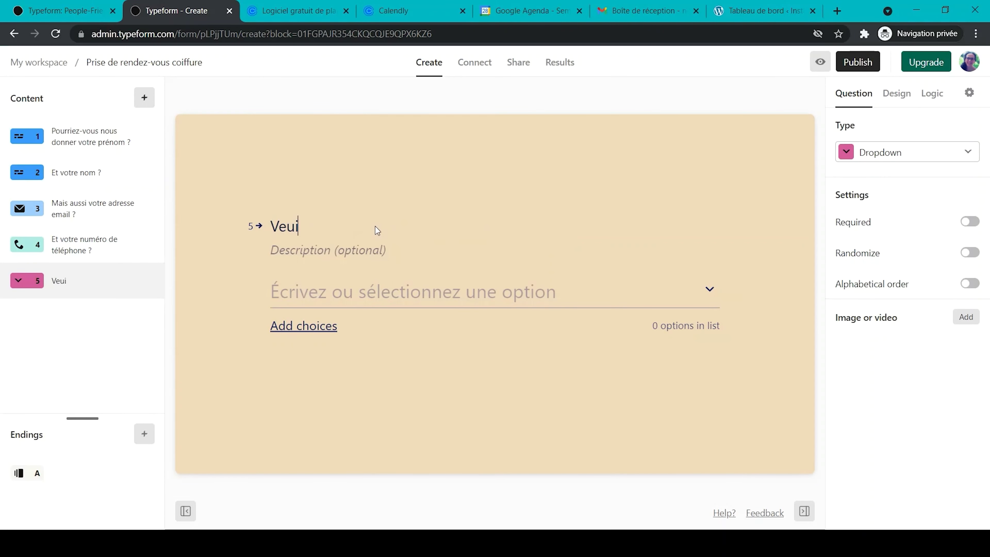
text(llez sélectionner un service)
Step: Add the choices "Shampooing - Coupe - 35€", "Shampooing - Coupe - Coiffure - 50€" and a "Shampooing - Coupe - Teinture" option, and make the service question required
click(303, 325)
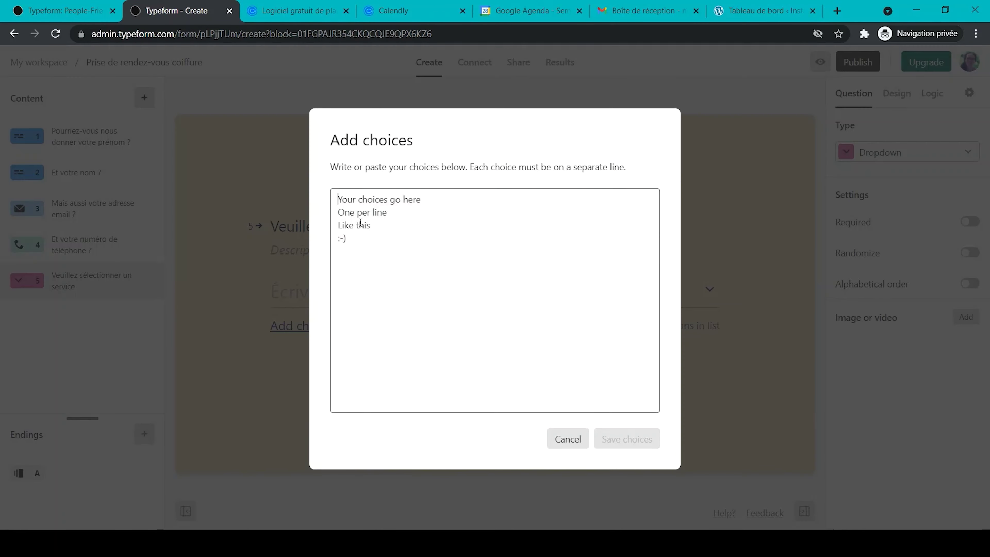
text(Shampooing - Coupe - Teinture -)
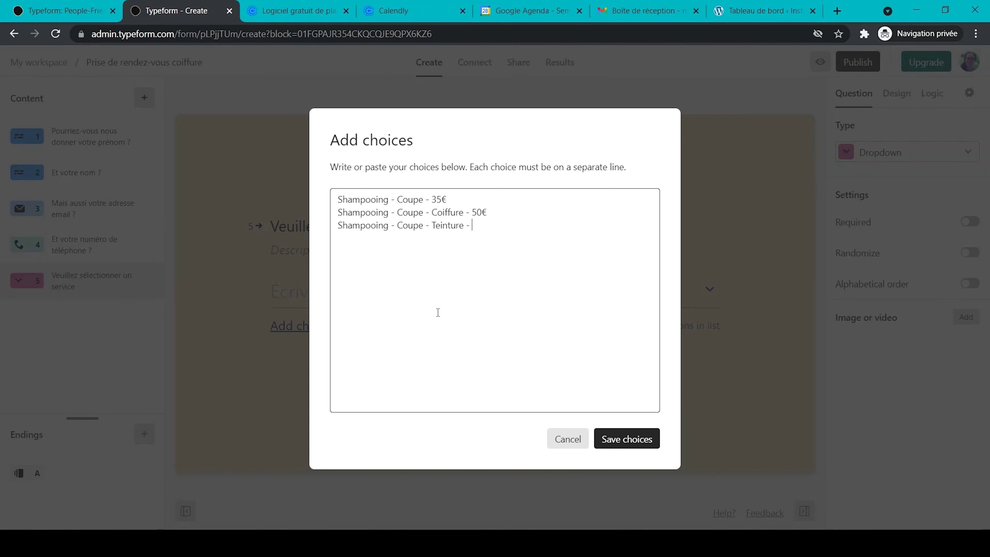
click(626, 439)
click(970, 222)
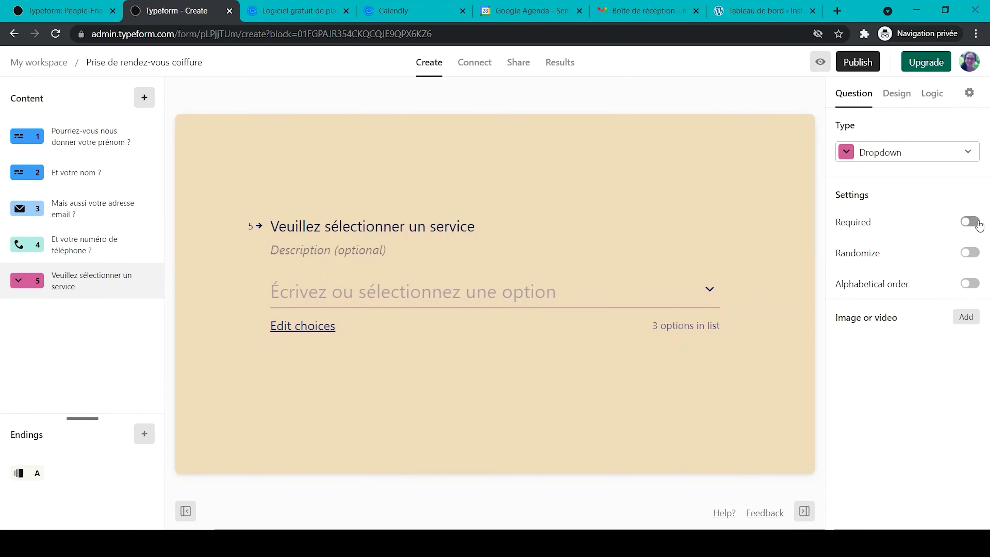
Step: Add a Calendly Appointment question to the form and authenticate with Calendly
click(145, 97)
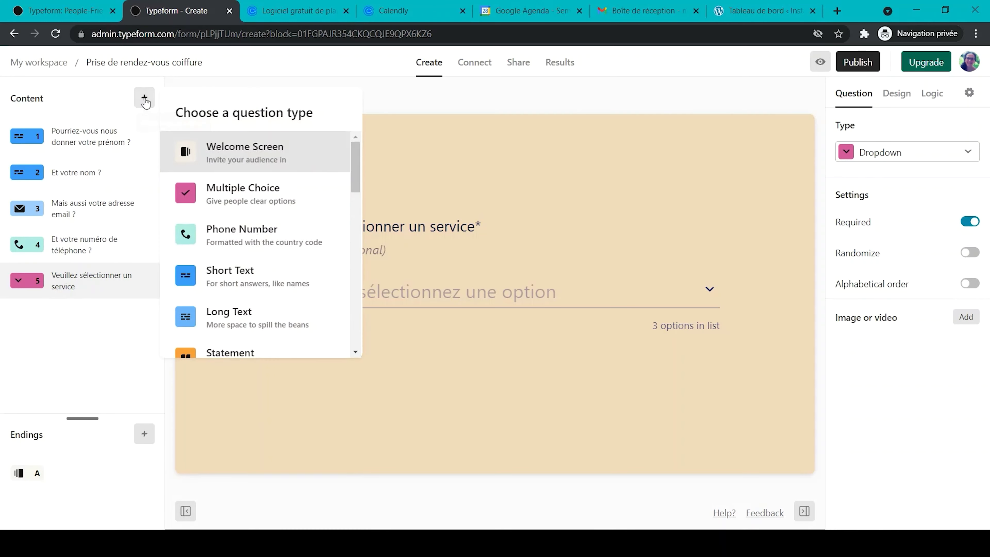
scroll(254, 224, down, 4)
scroll(254, 225, down, 5)
scroll(265, 323, down, 4)
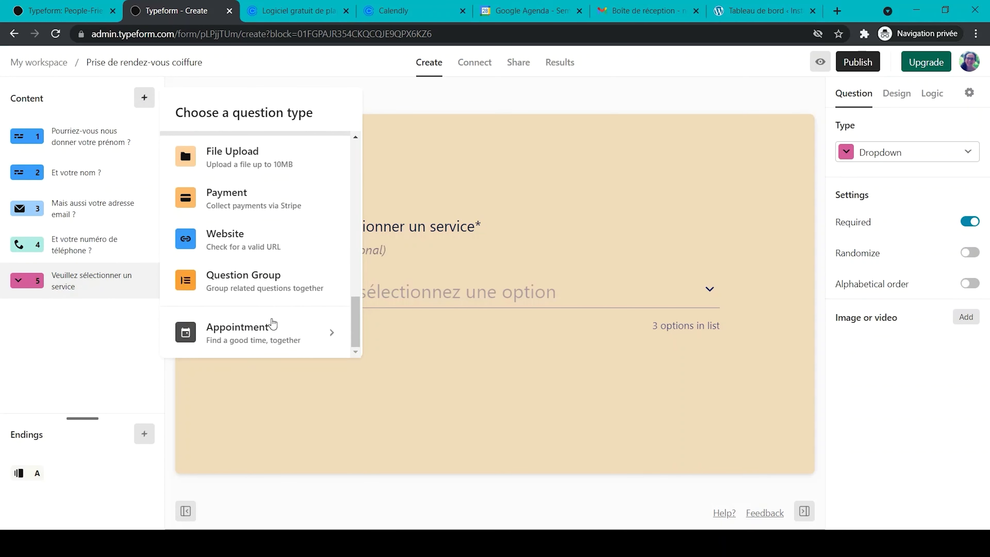
click(260, 341)
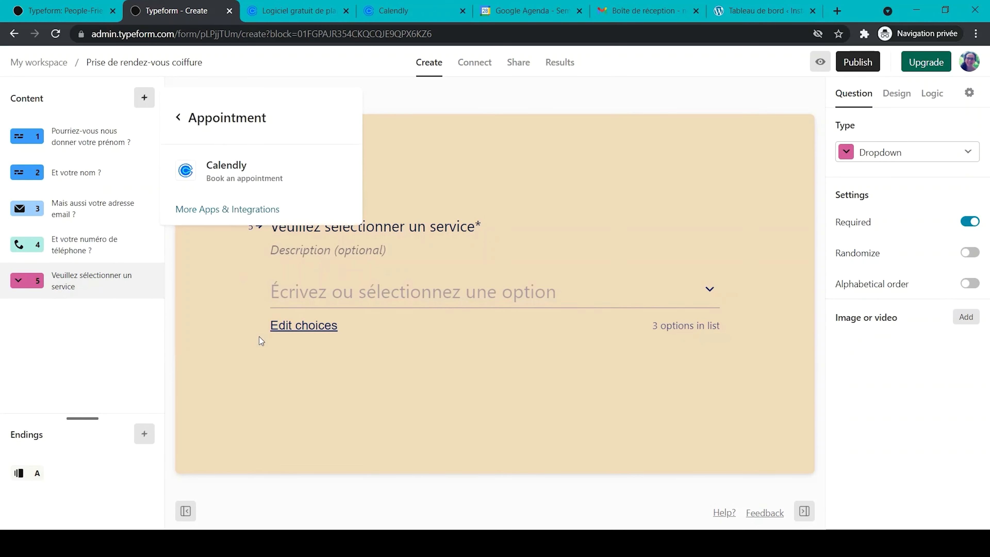
click(247, 176)
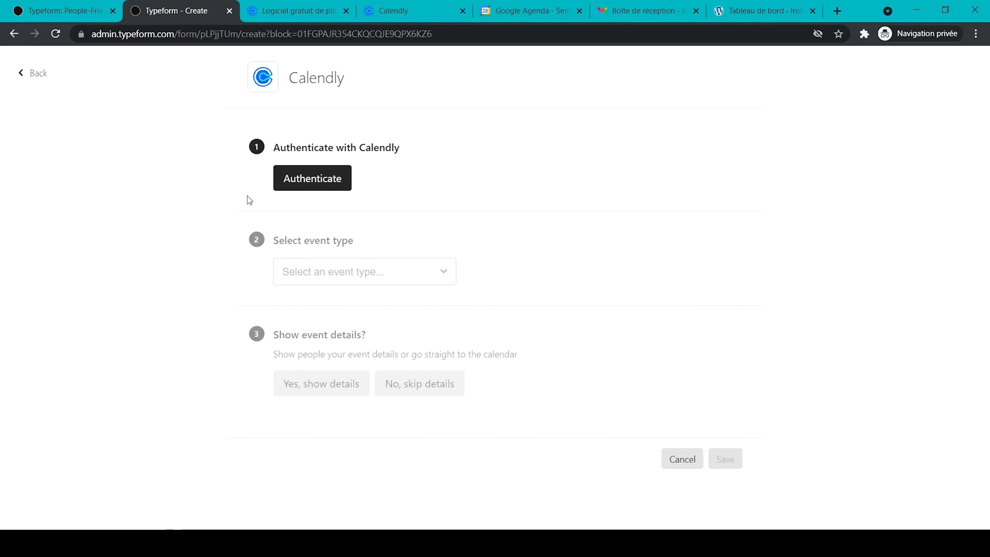
click(313, 179)
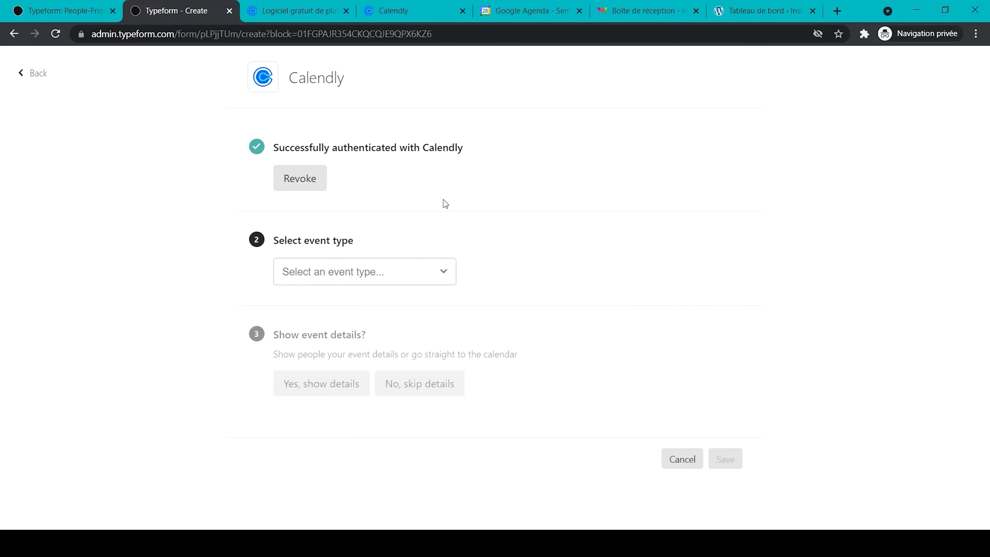
Step: Link the appointment to the "Réunion de 15 minutes" event type, skip the event details and save the Calendly setup
click(402, 274)
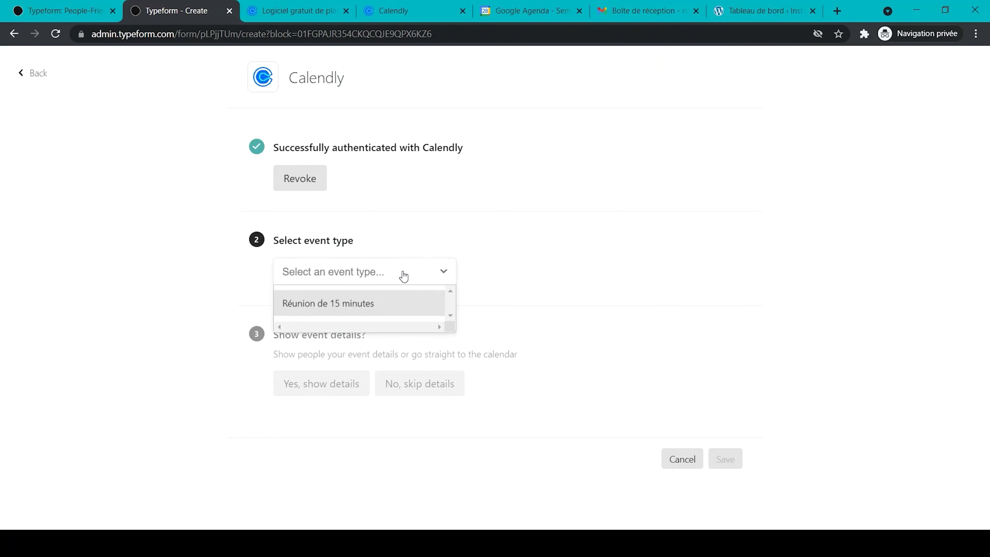
click(370, 306)
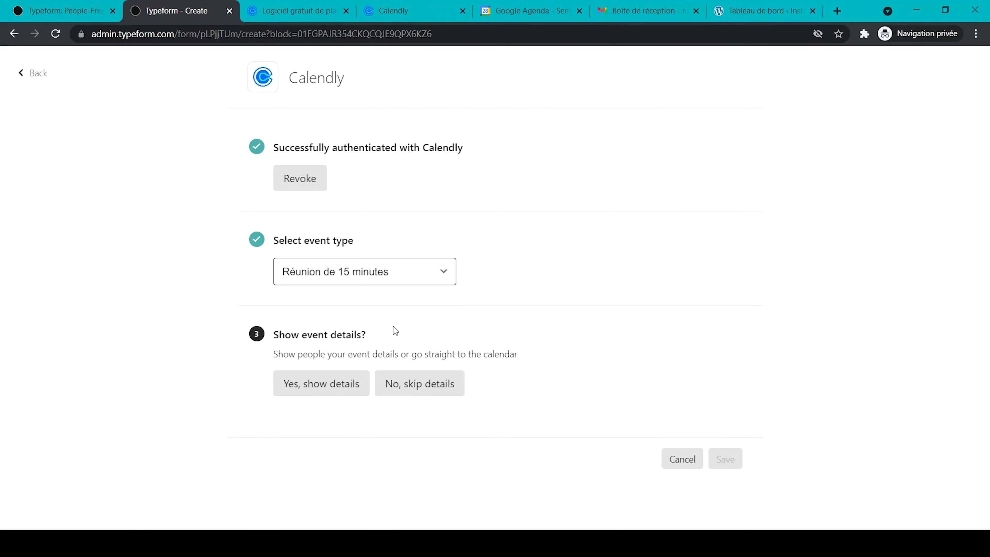
click(411, 394)
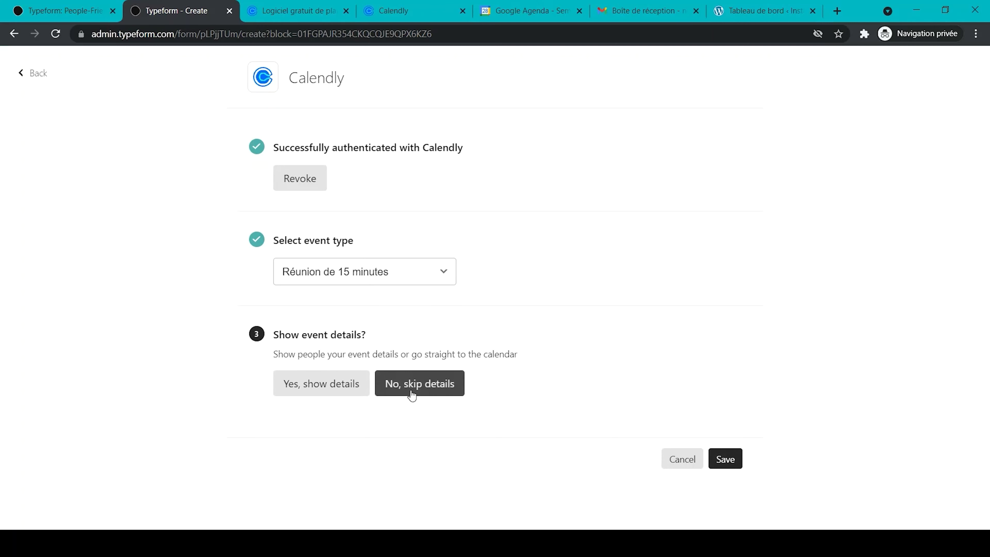
click(728, 459)
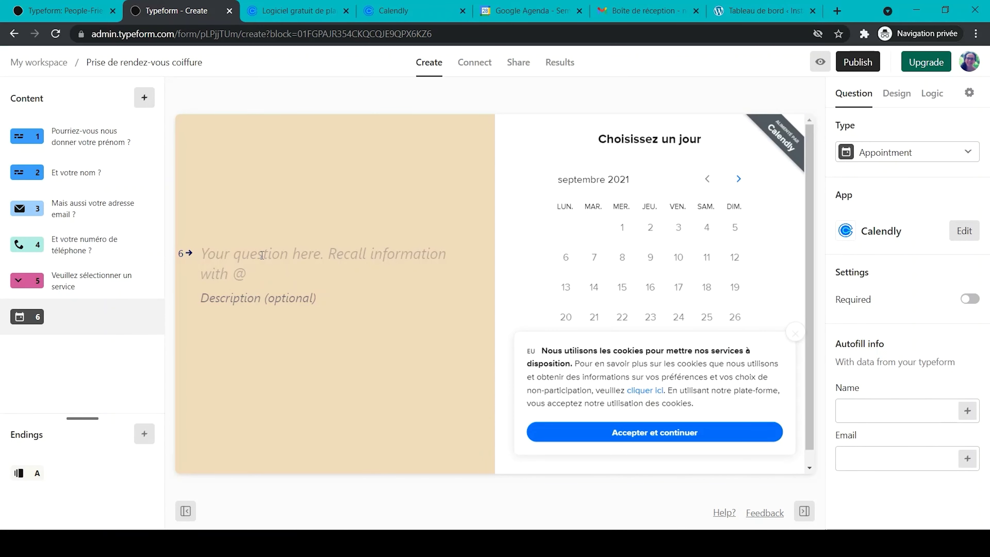
Step: Word the appointment question "Veuillez sélectionner une plage horaire pour votre rendez-vous" and make it required
text(Veuillez sélec)
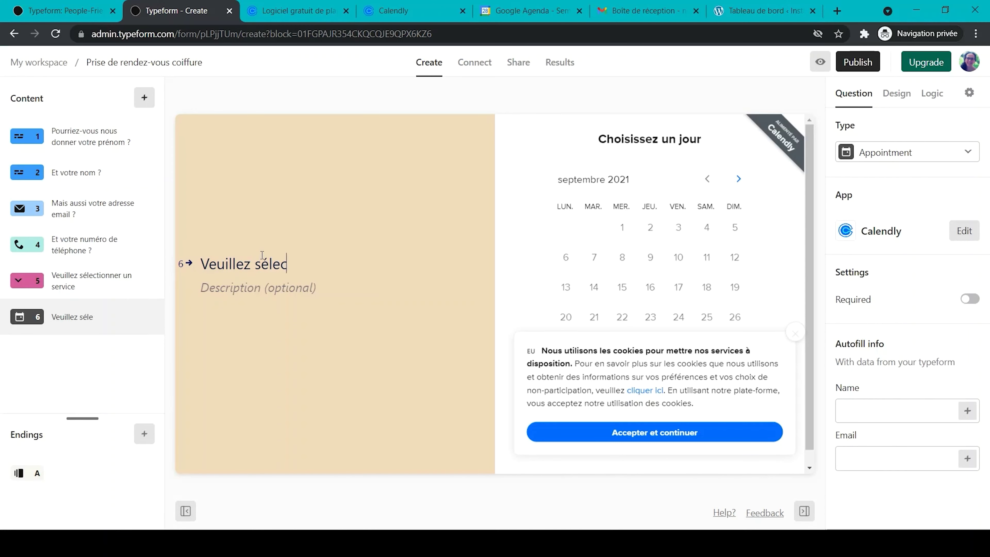
text(tionnez une pl)
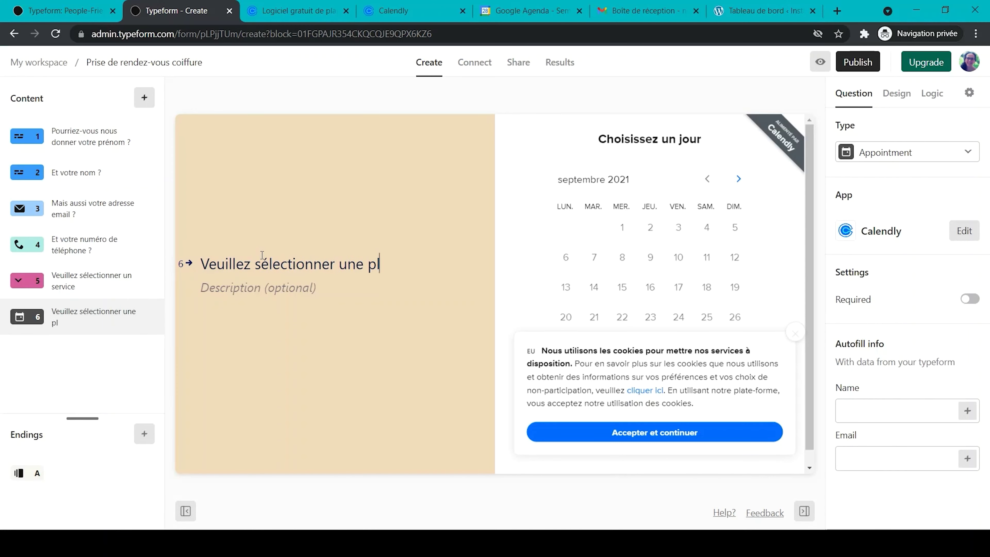
text(age horaire pour vo)
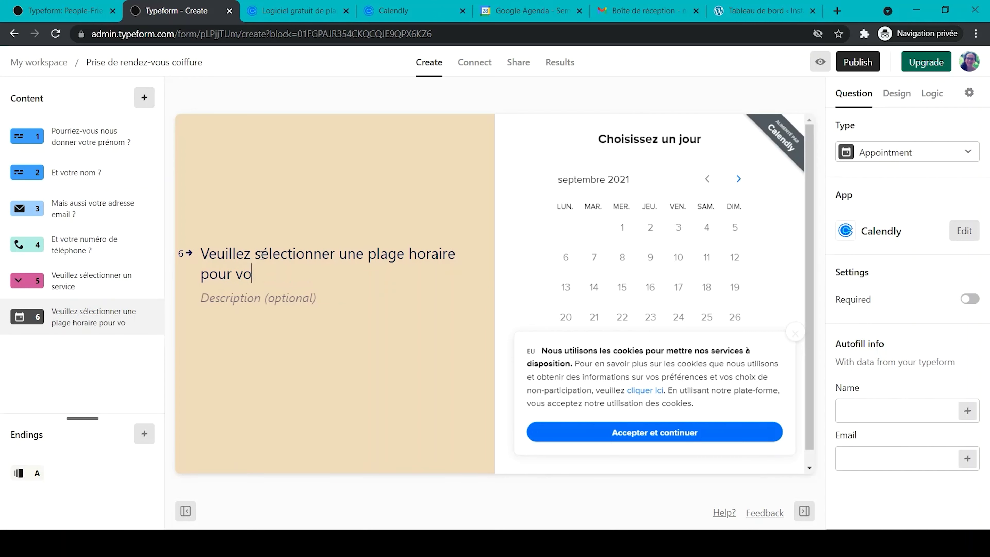
text(tre rendez-vous)
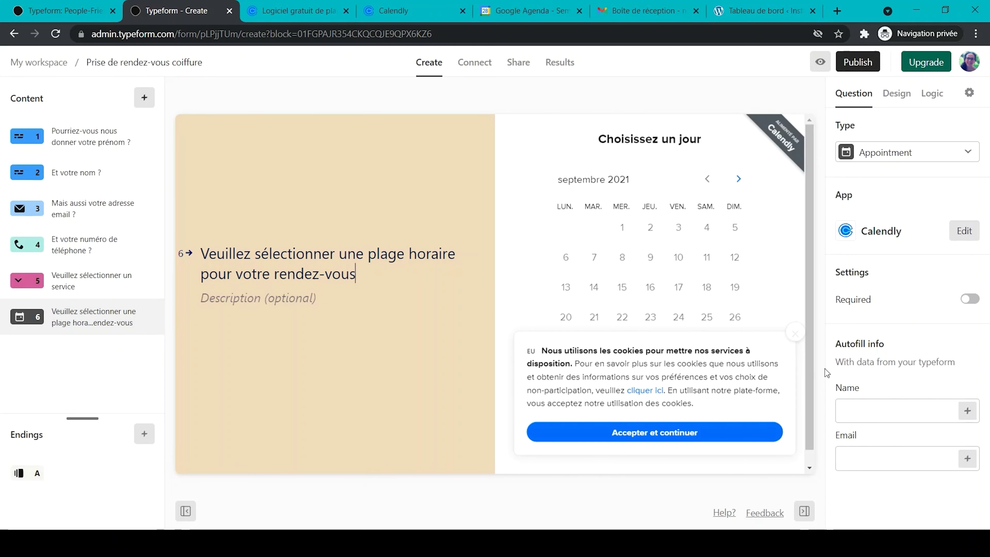
click(970, 299)
Step: Autofill the appointment's name from the first-name and last-name answers, followed by "+" and the selected service
click(885, 412)
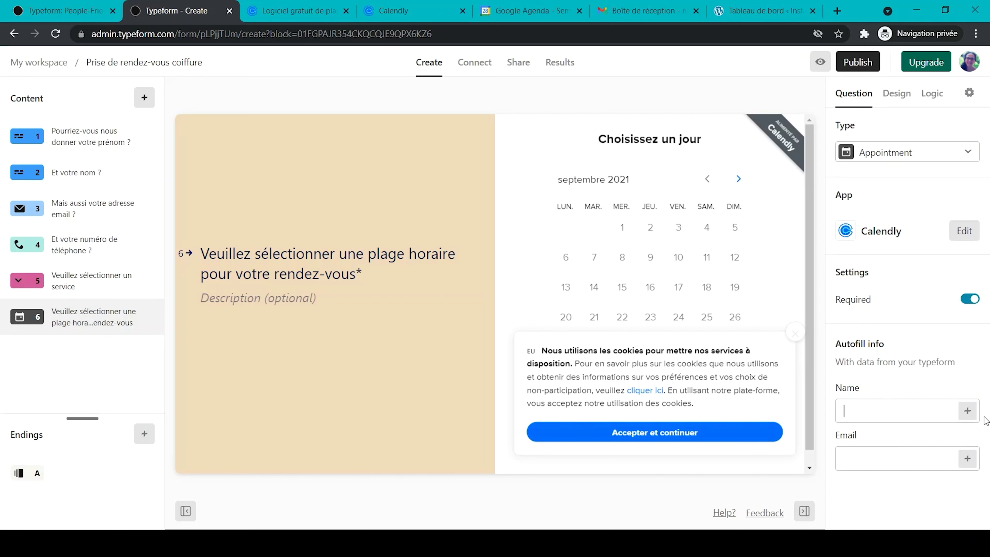
click(968, 412)
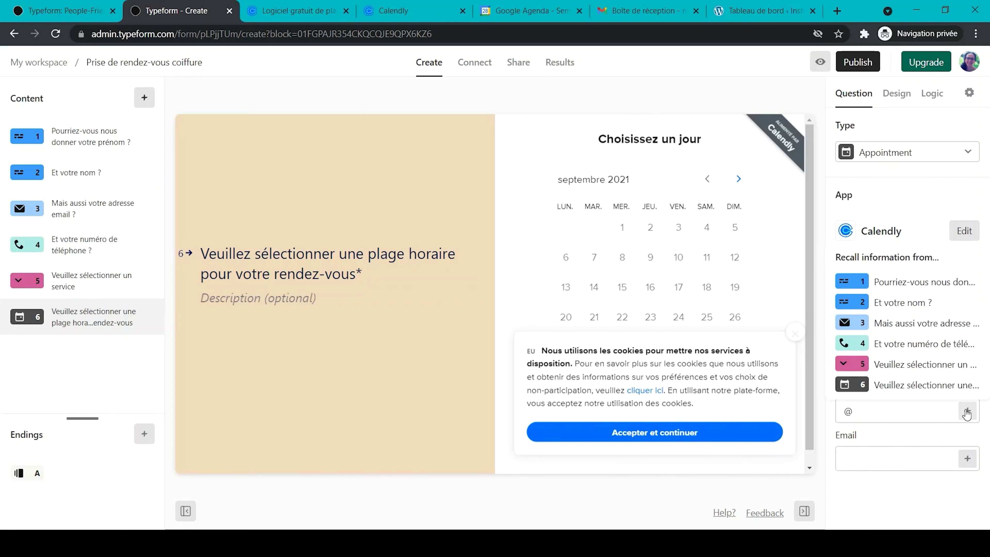
click(939, 281)
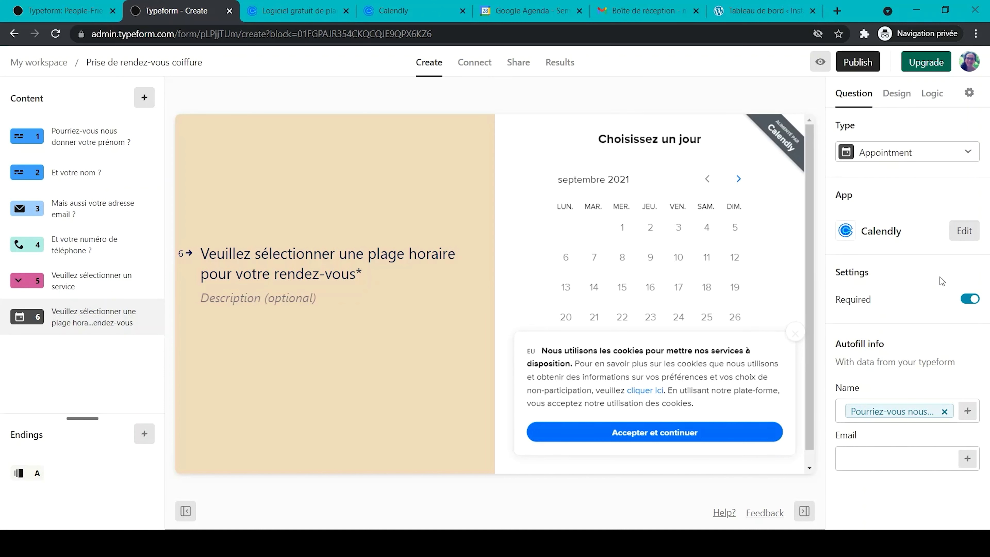
text(@)
click(903, 320)
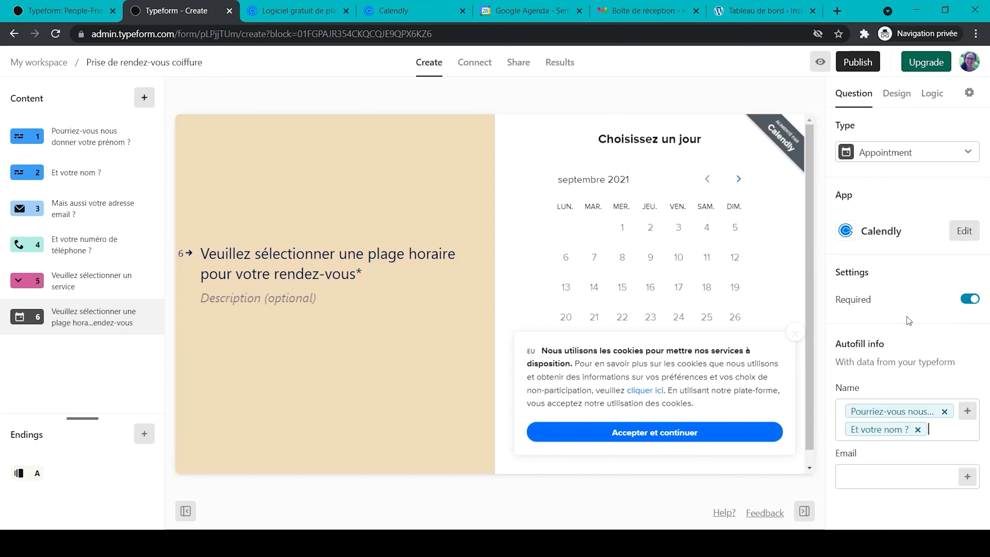
text(+@)
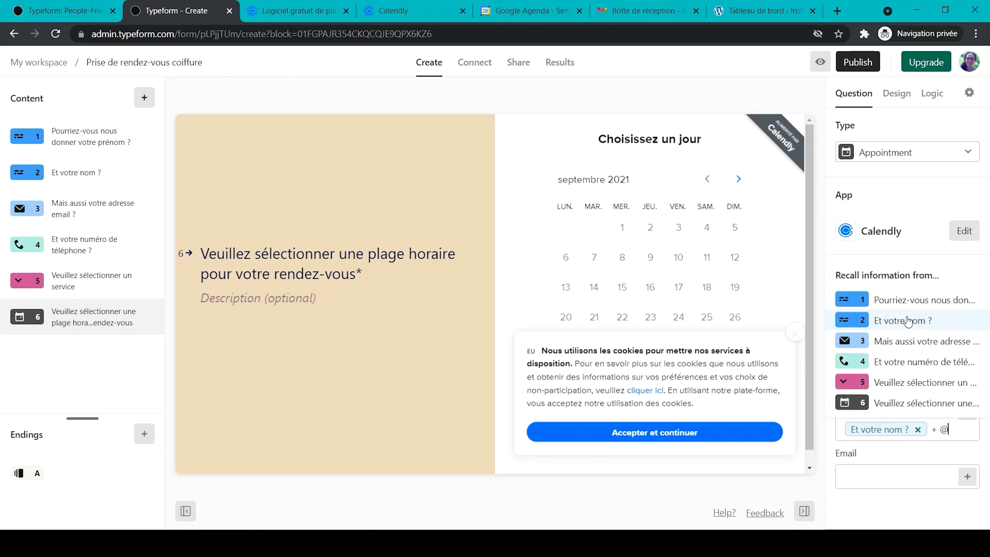
click(908, 390)
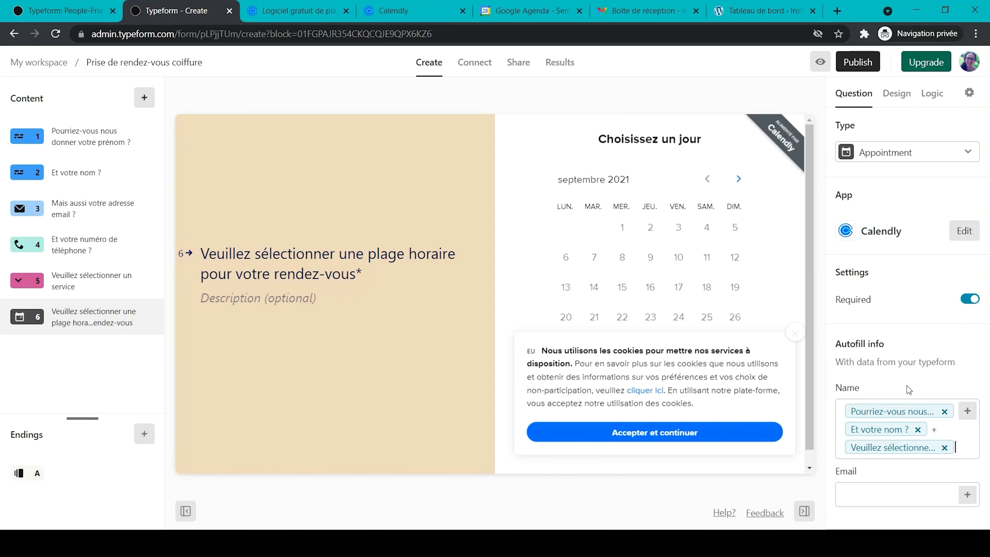
Step: Autofill the appointment's email from the answer to "Mais aussi votre adresse email ?"
click(871, 491)
text(@)
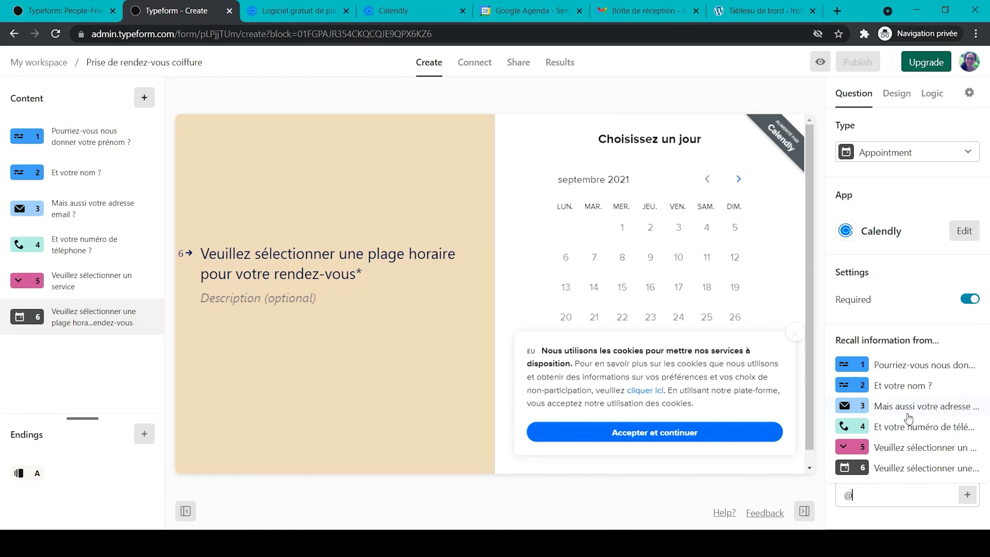
click(906, 405)
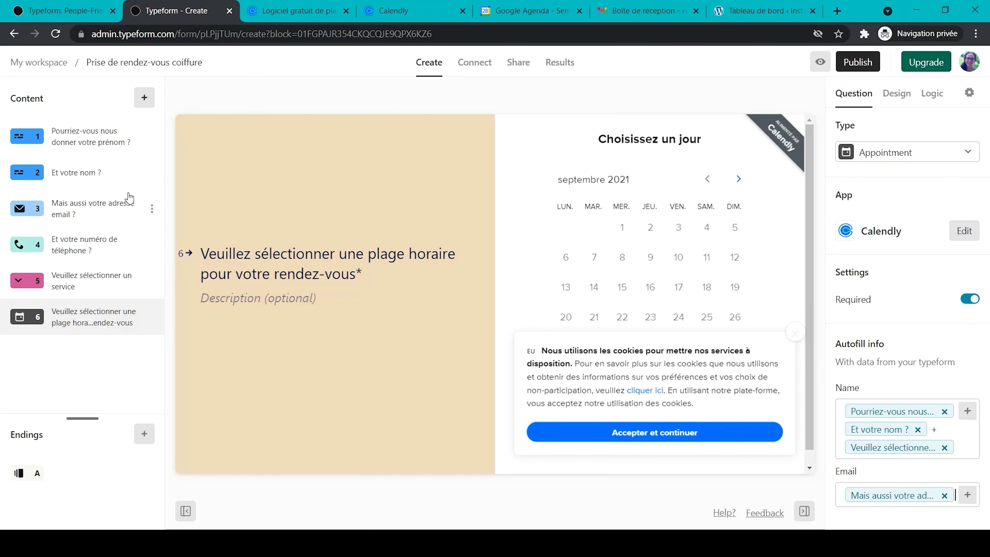
Step: Add a Long Text question reading "Avez-vous des remarques, questions ou commentaires ?"
click(144, 98)
click(234, 317)
click(317, 203)
text(Avez-vous des remarques, quest)
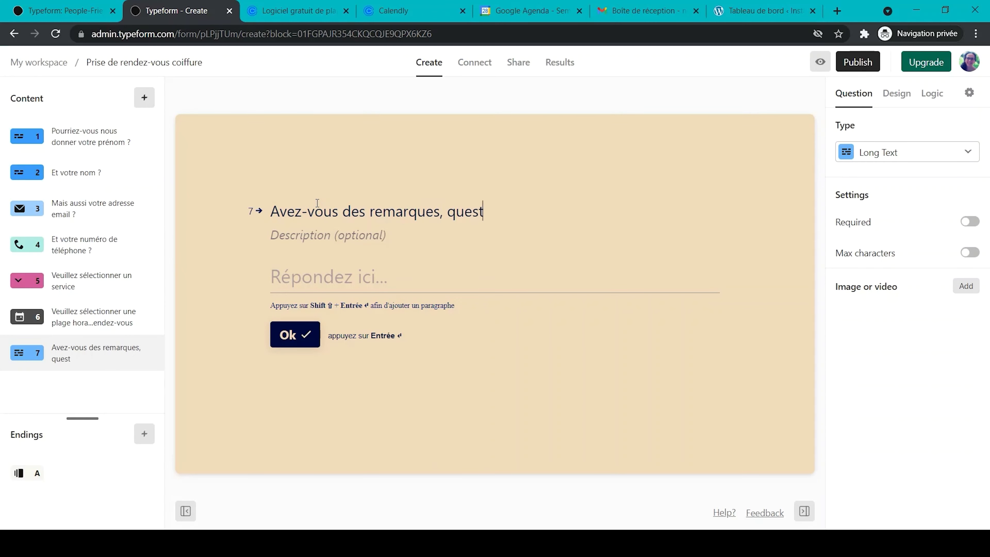
text(ions ou commentaires ?)
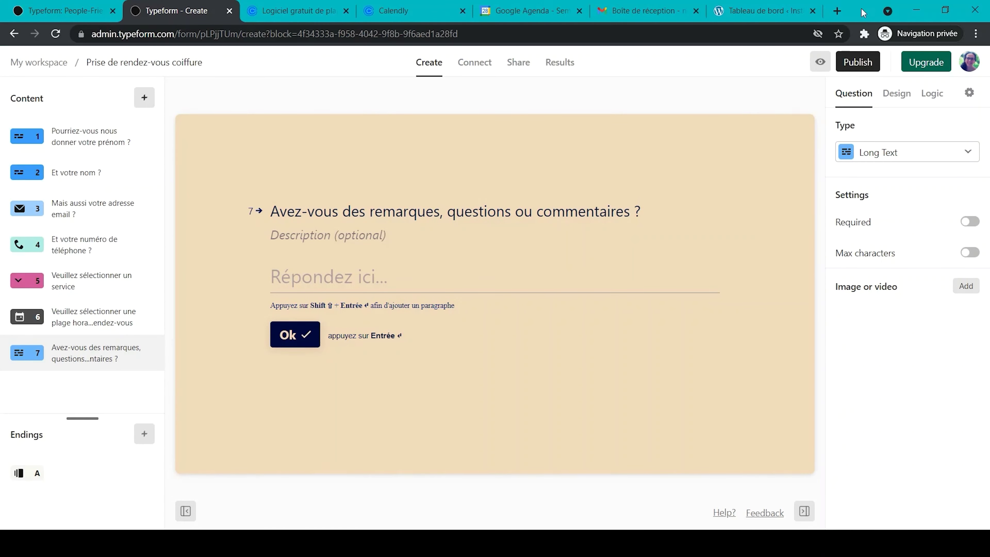
Step: Add a required Legal question reading "Acceptez-vous que nous traitions vos données personnelles conformément au RGPD ?"
click(144, 97)
scroll(267, 203, down, 5)
click(247, 217)
text(Acc)
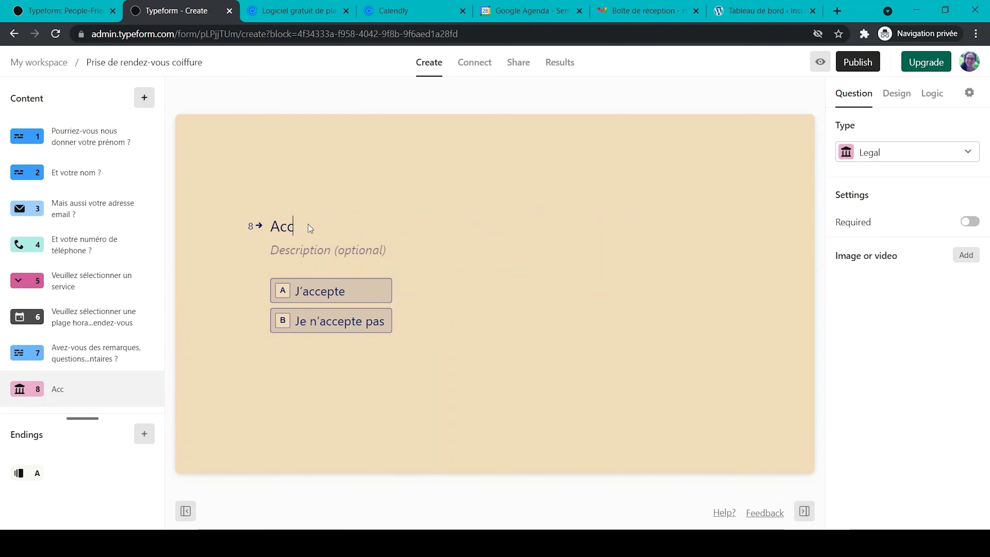
text(eptez-vous que nous traitions vos données personnelles conformément au RGPD ?)
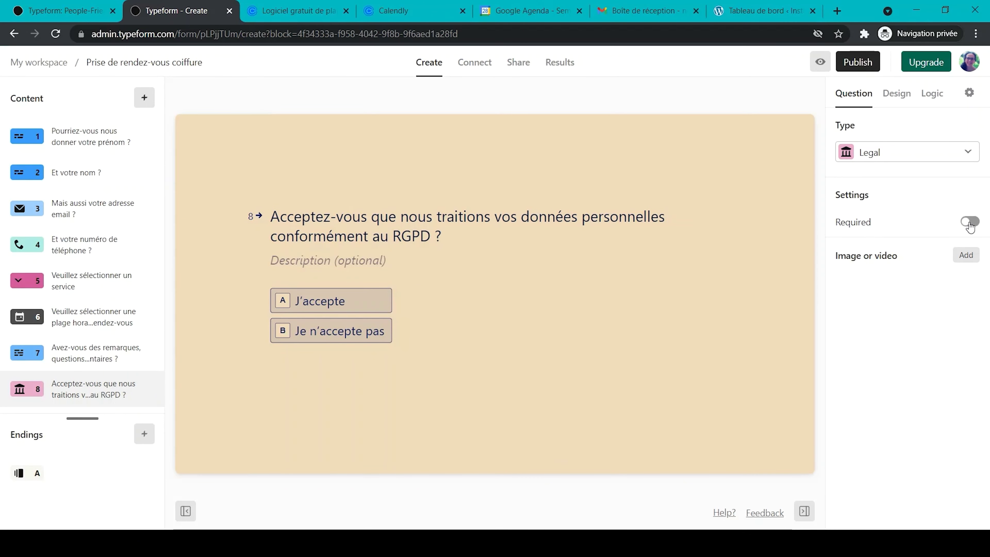
Step: Add a welcome screen titled "Bonjour et bienvenue dans notre espace de prise de rendez-vous" with the button label "Commencer"
click(145, 99)
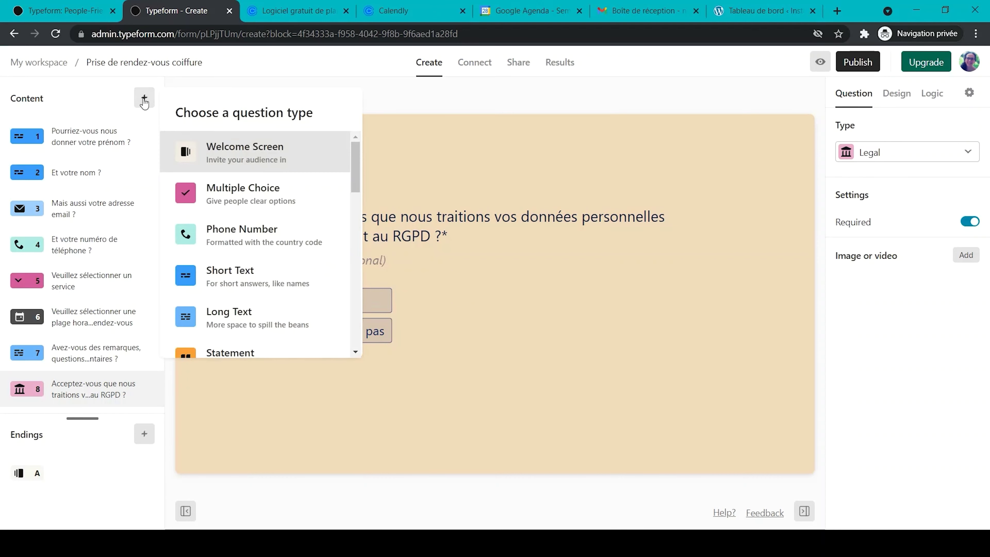
click(230, 148)
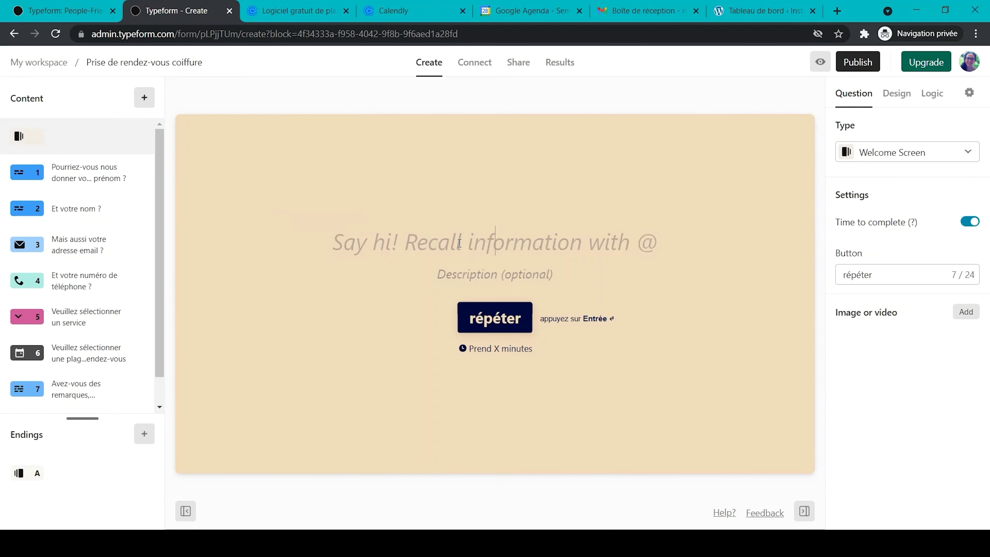
text(Bonjour et b)
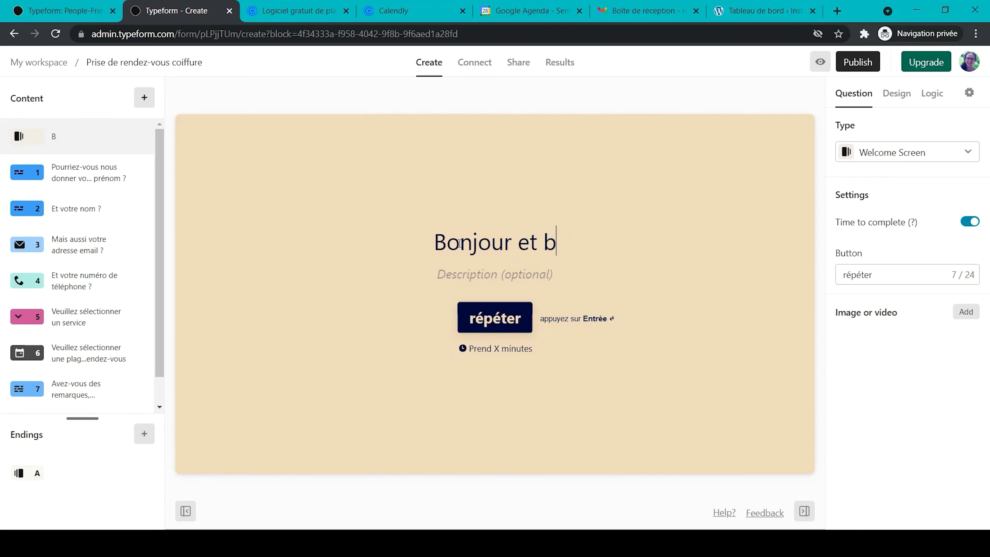
text(ienvenue dans notre espace d)
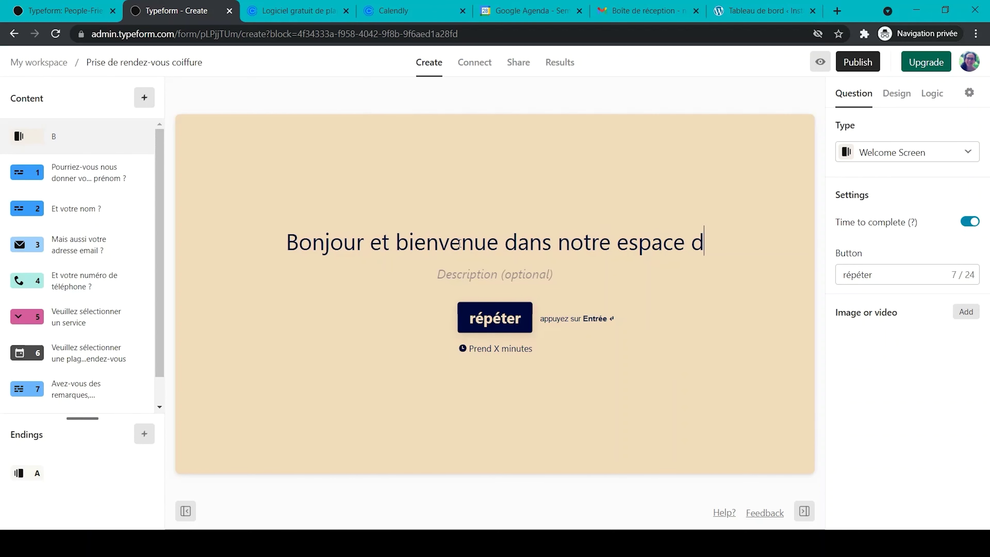
text(e prise de rendez-vous)
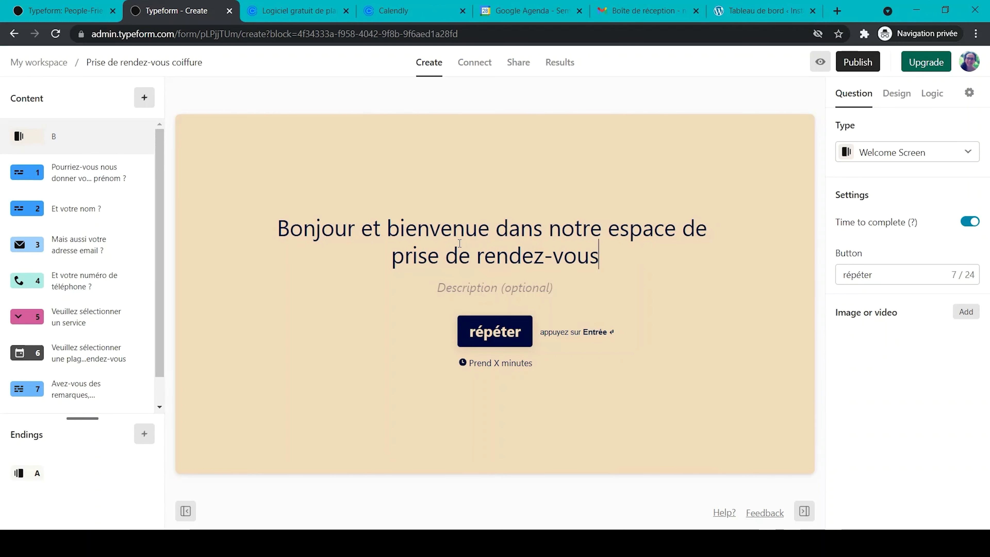
key(Tab)
text(Commencer)
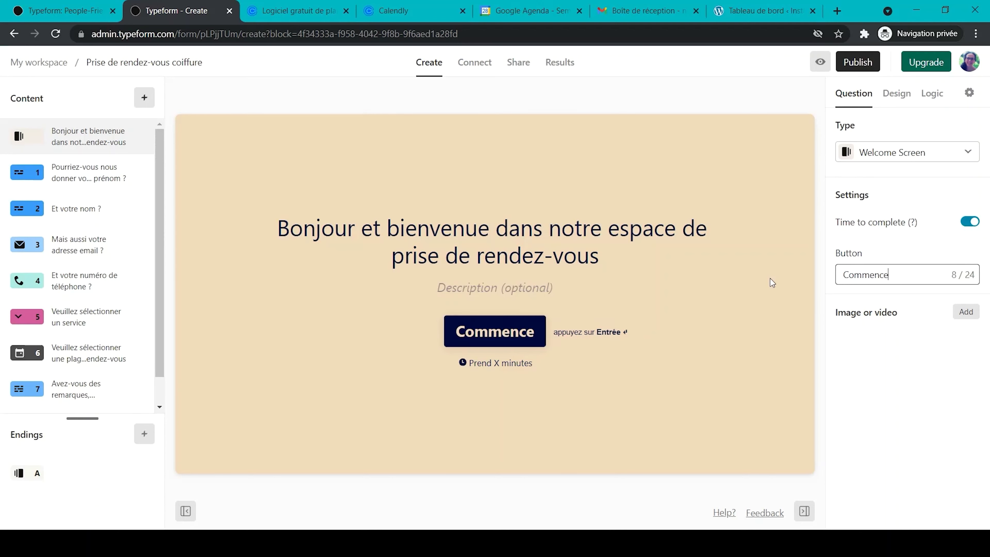
mouse_move(468, 358)
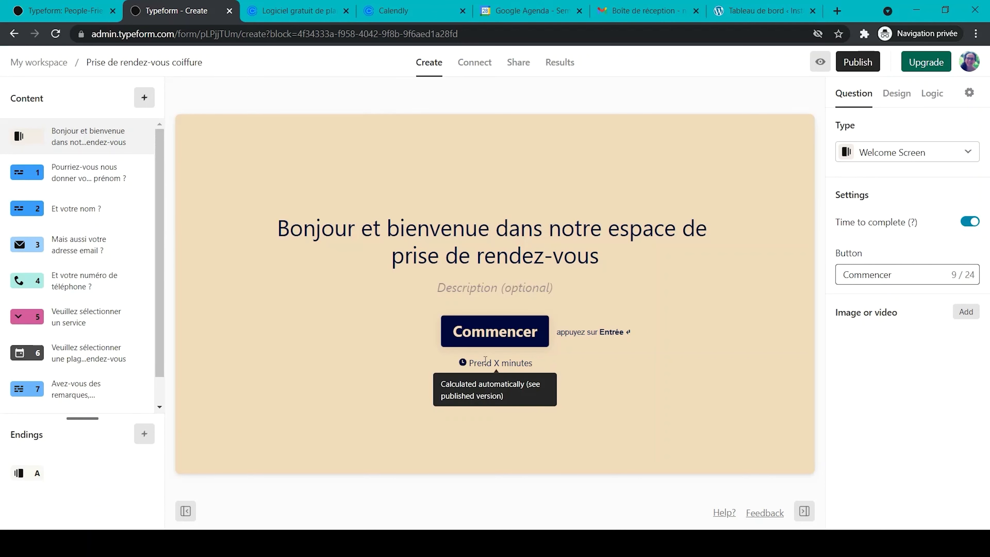
Step: Search the free photos for "hair" and add the woman with long dark wavy hair on beige to the welcome screen
click(966, 311)
click(421, 166)
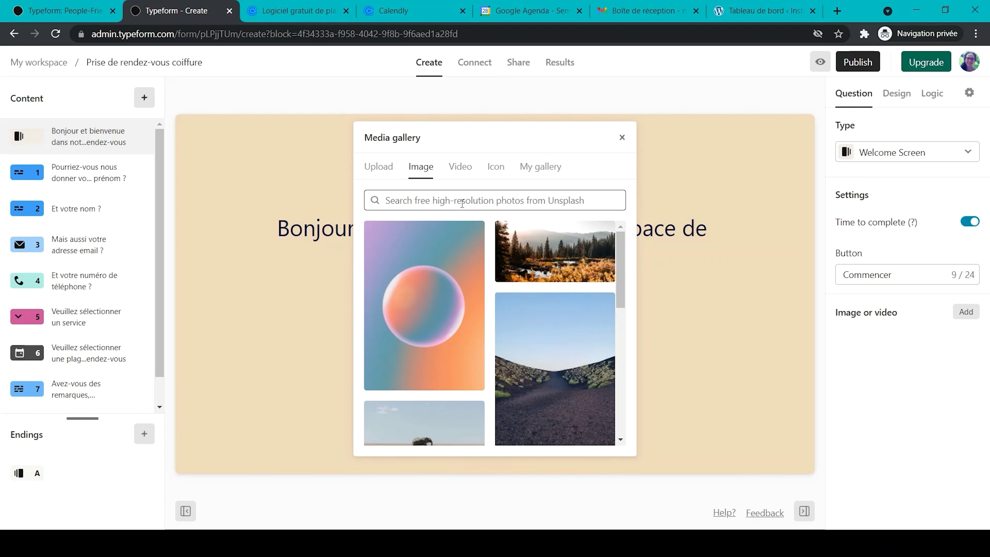
click(462, 200)
text(hair)
scroll(543, 291, down, 5)
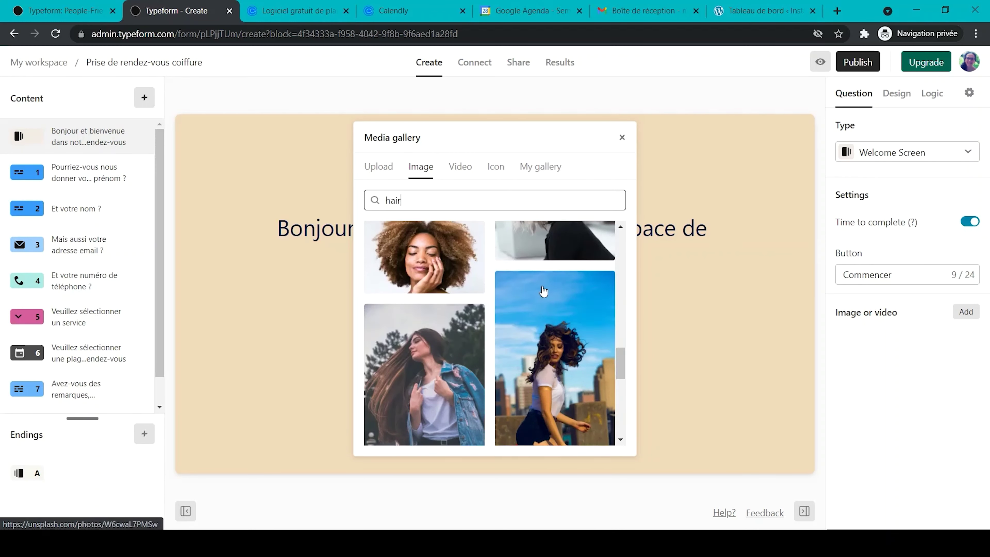
click(530, 275)
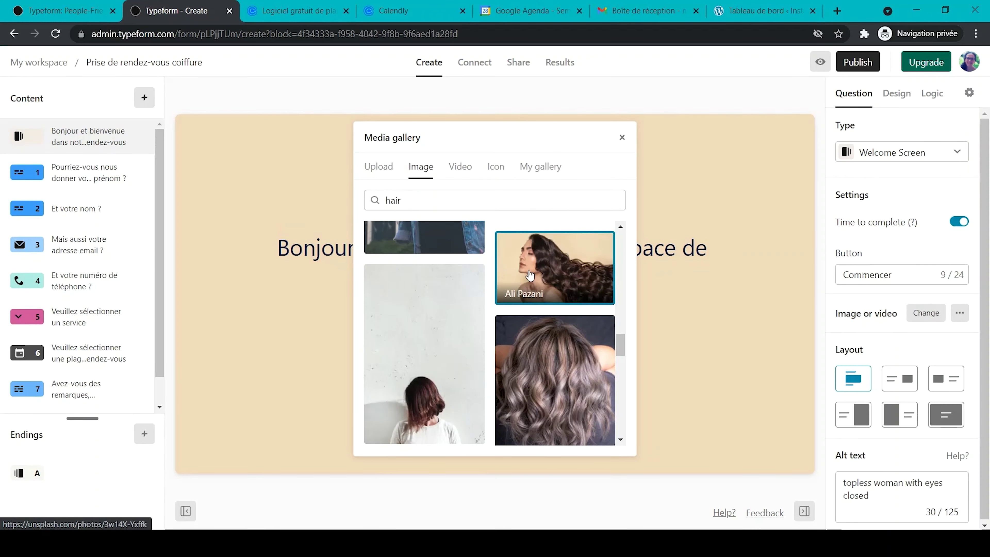
click(622, 138)
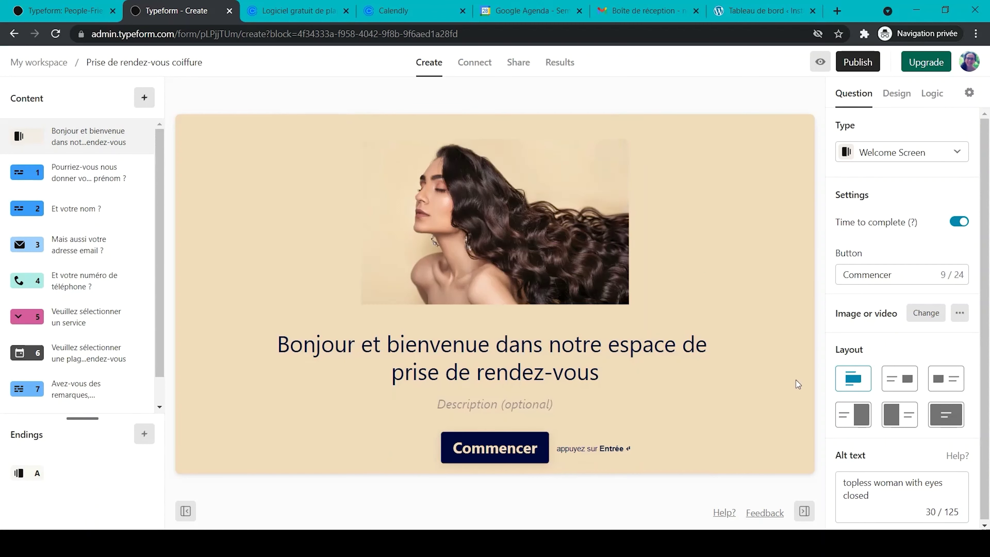
Step: Lay out the welcome screen with the photo filling the half before the text, and move its focal point towards the woman's face
click(903, 423)
scroll(903, 422, down, 2)
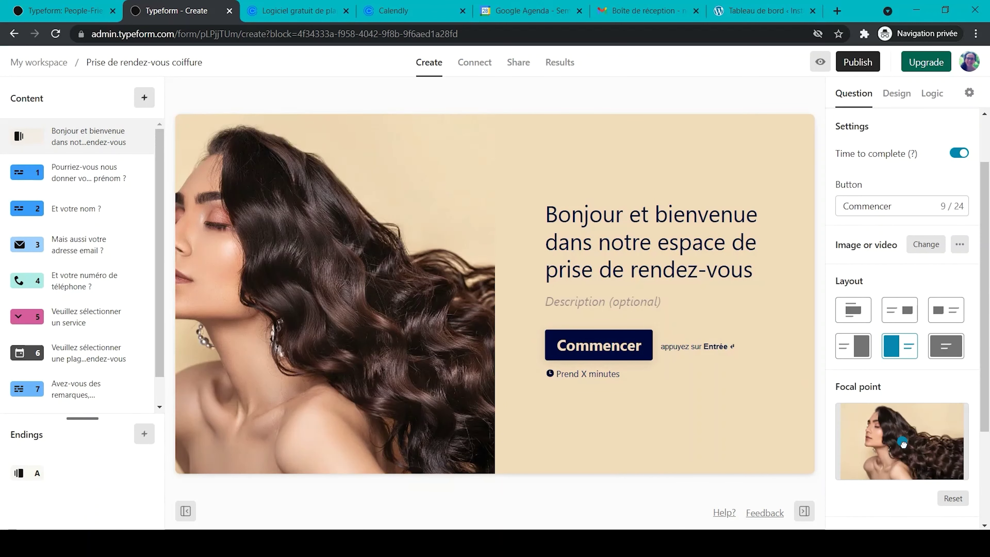
click(887, 443)
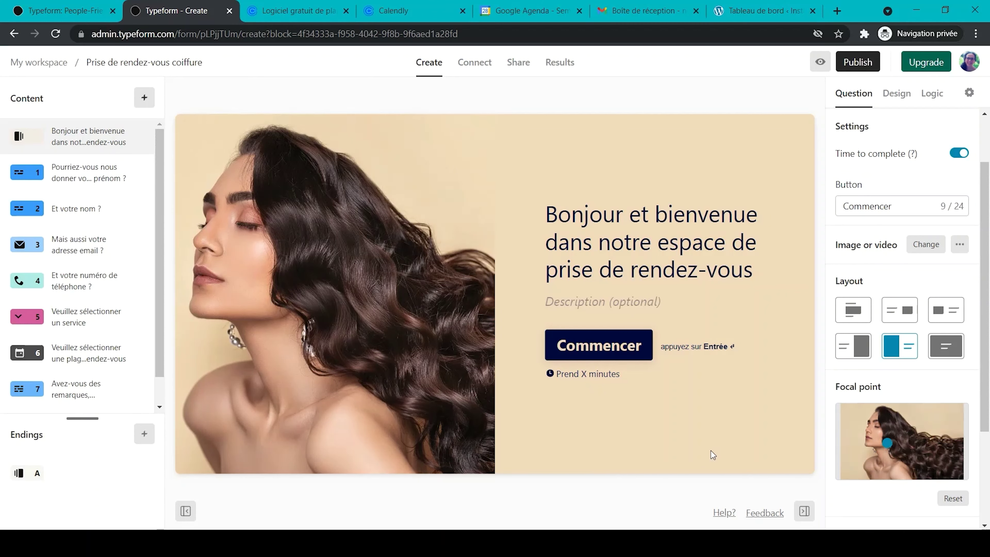
Step: Begin ending A's message with "Merci" followed by the recalled first-name and last-name answers
click(48, 473)
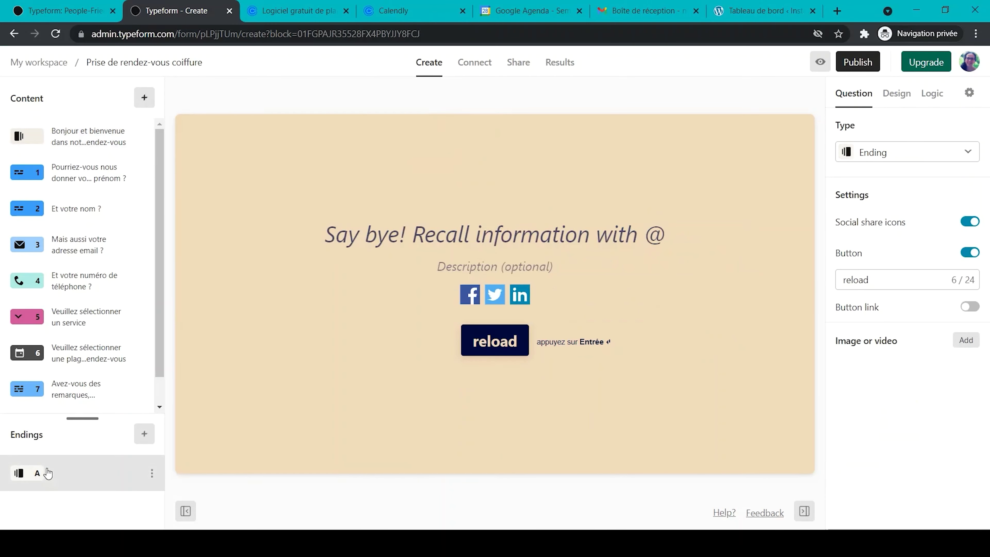
click(438, 234)
text(Merc)
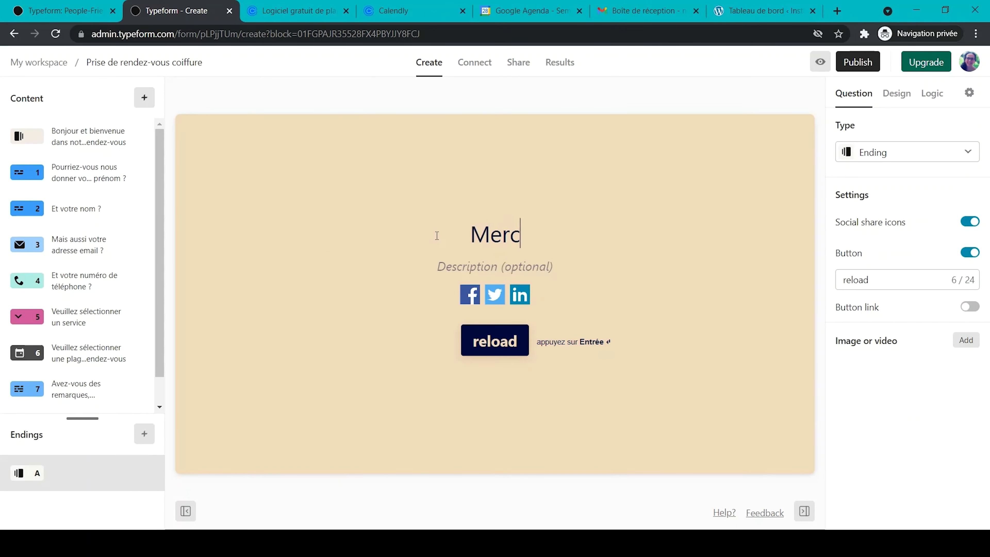
text(i @)
click(638, 298)
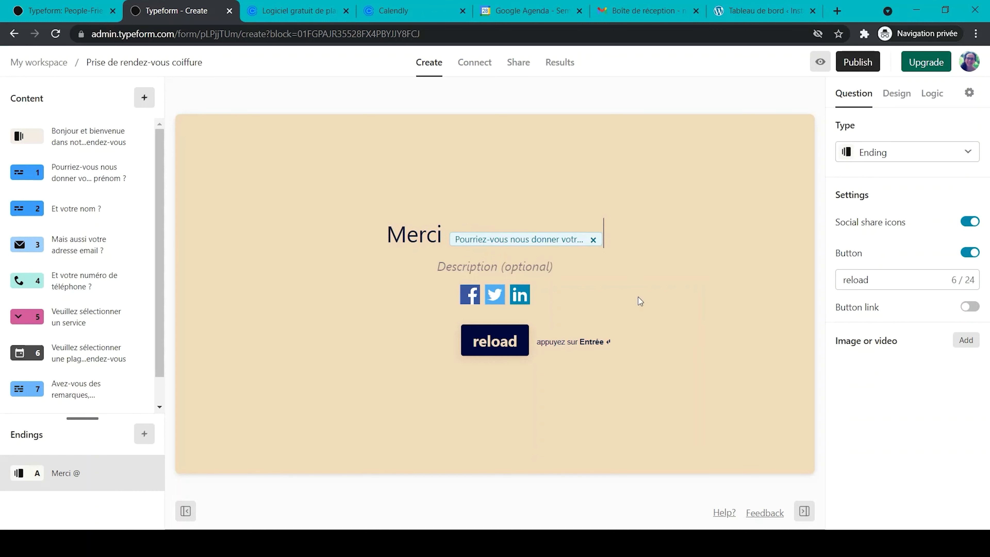
text(@)
click(672, 314)
Step: Complete the ending message with ", vous allez recevoir un email de confirmation." after the recalled names
text(, nou)
key(BackSpace)
key(BackSpace)
key(BackSpace)
text(vous al)
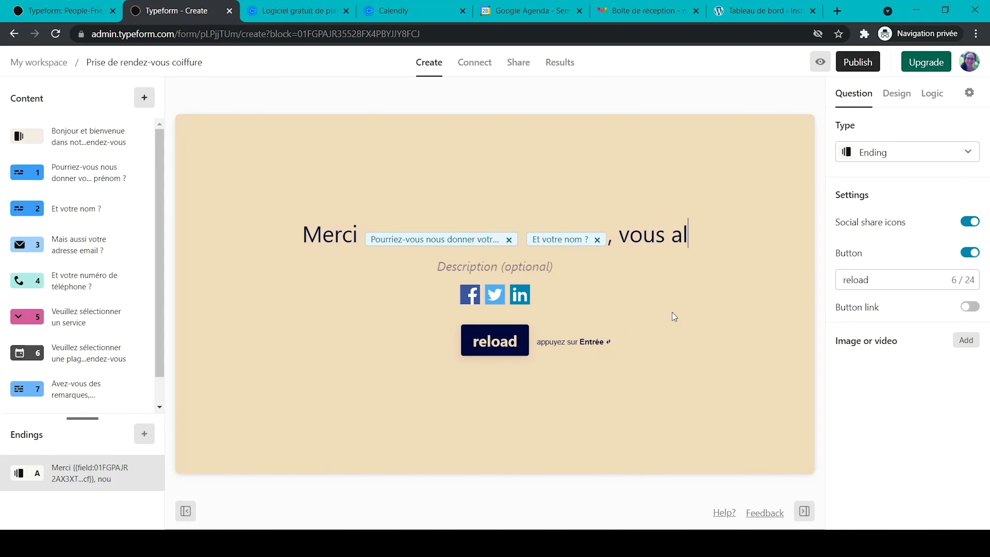
text(lez recevoir un email de )
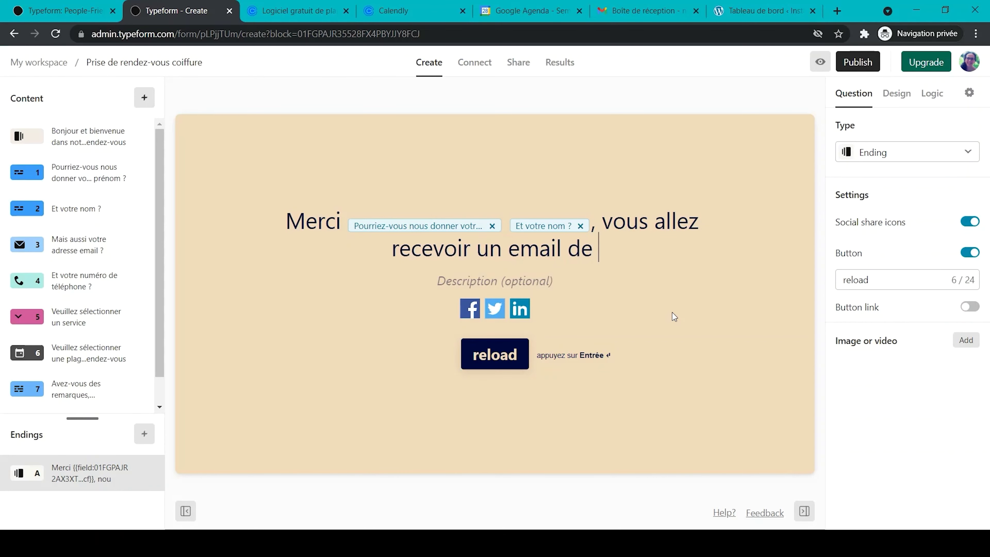
text(confirmation.)
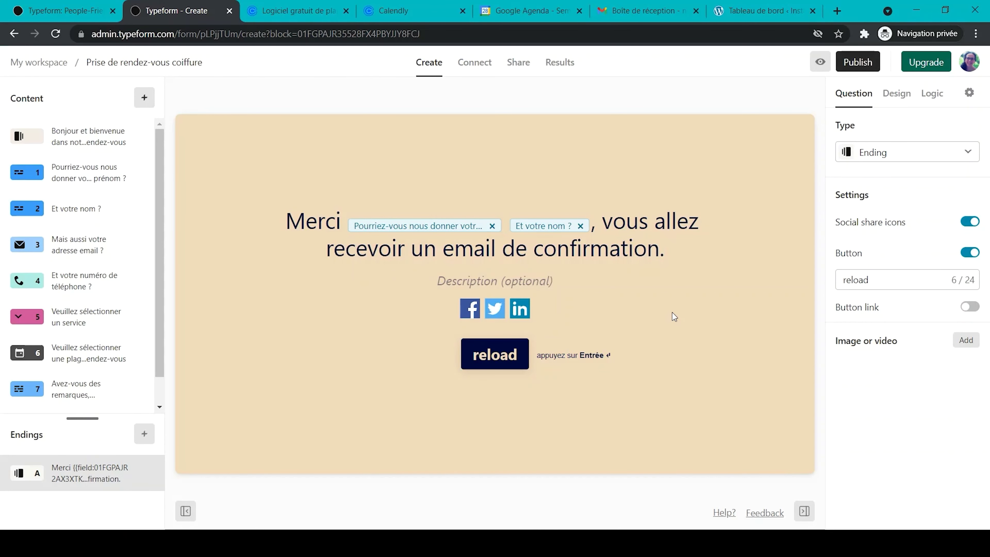
Step: Turn off the ending's social share icons and label its button "Terminer"
click(970, 221)
double_click(914, 275)
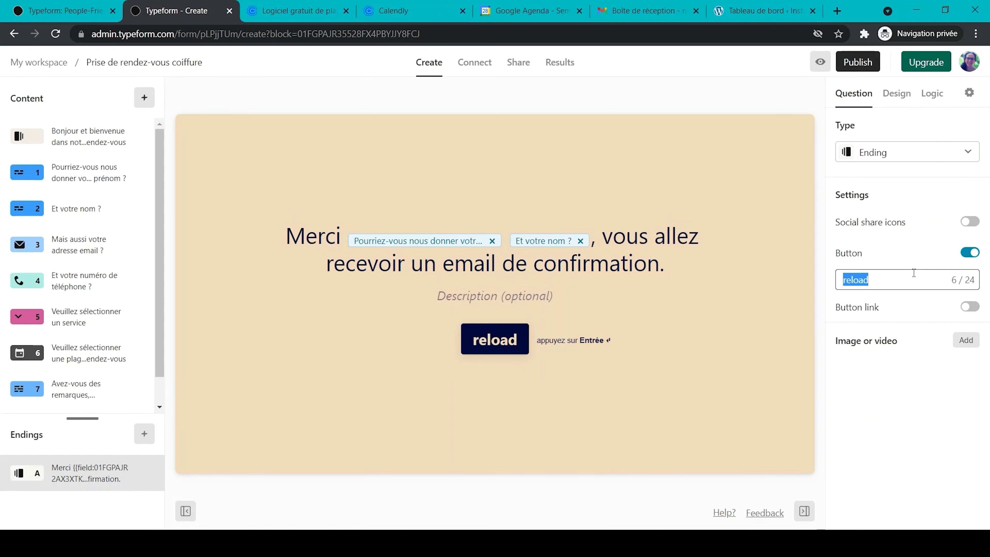
key(BackSpace)
text(Terminer)
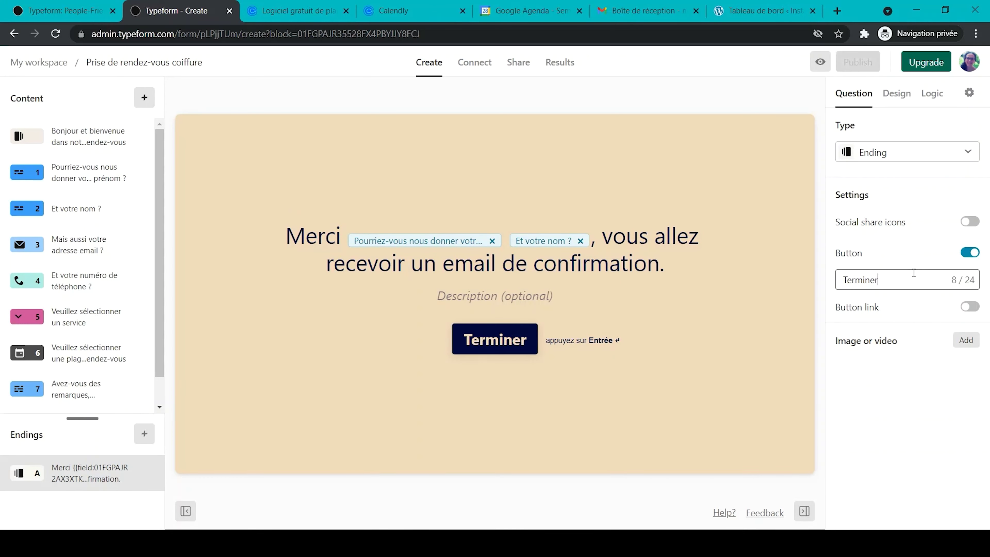
click(892, 395)
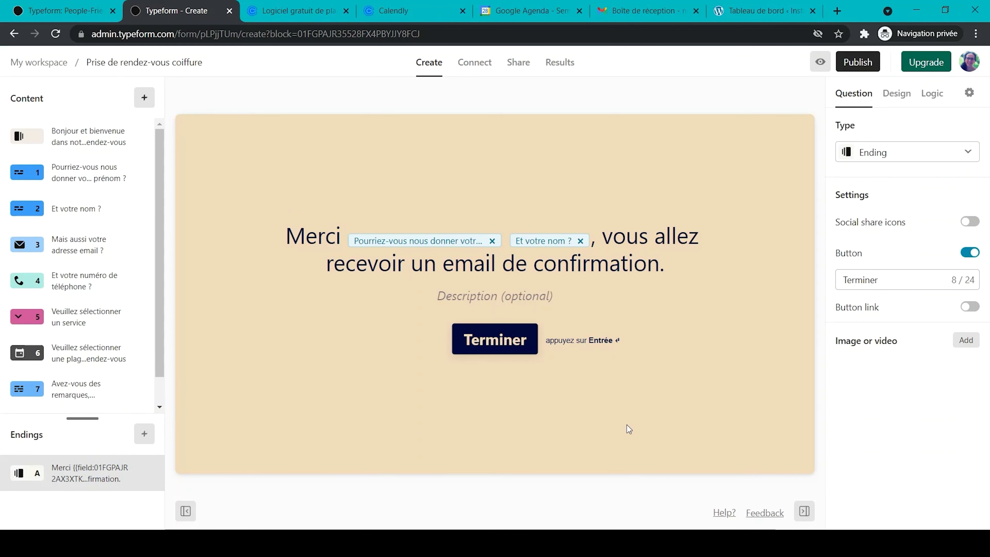
Step: Preview the form in the mobile view from the welcome screen through to the service question, and return to the editor
click(820, 63)
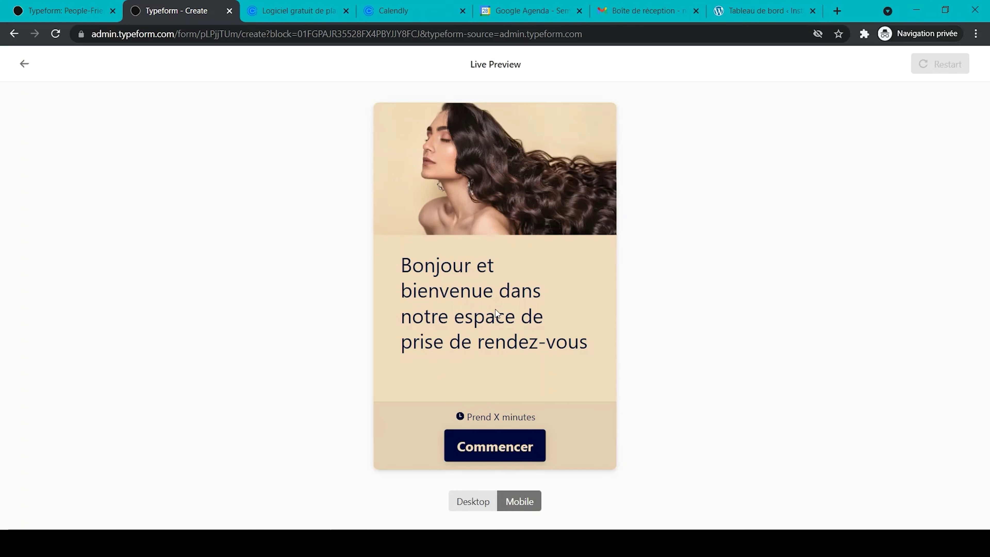
click(500, 450)
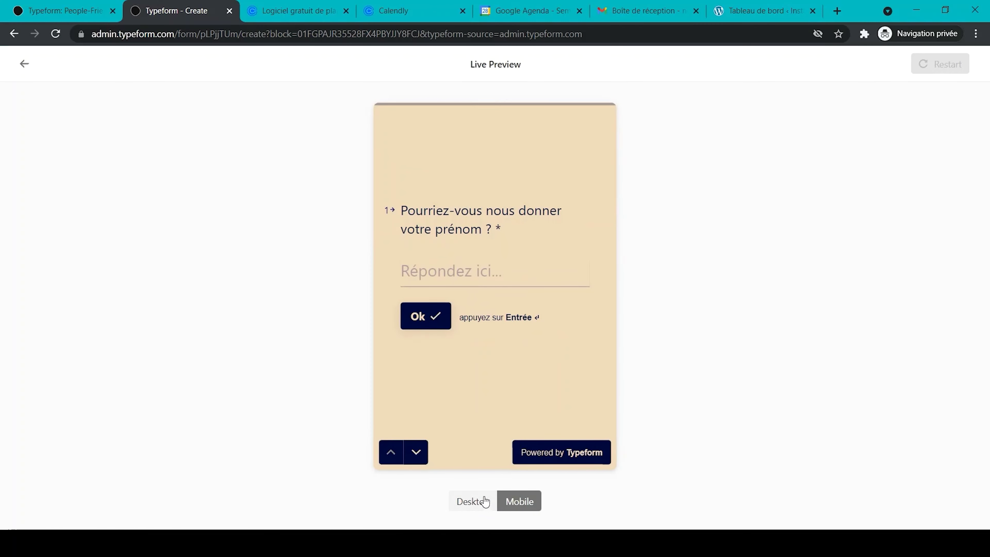
click(417, 452)
click(420, 453)
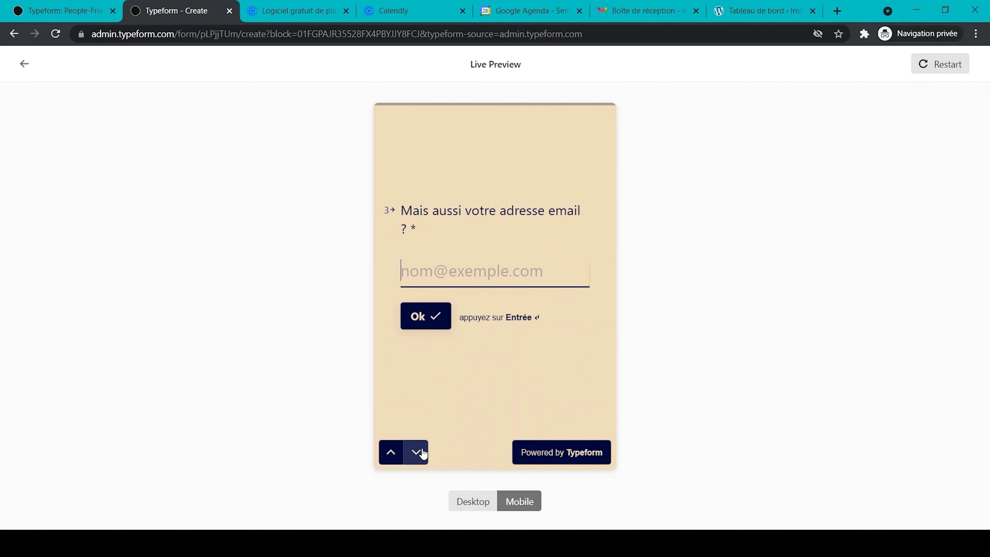
click(421, 453)
click(417, 453)
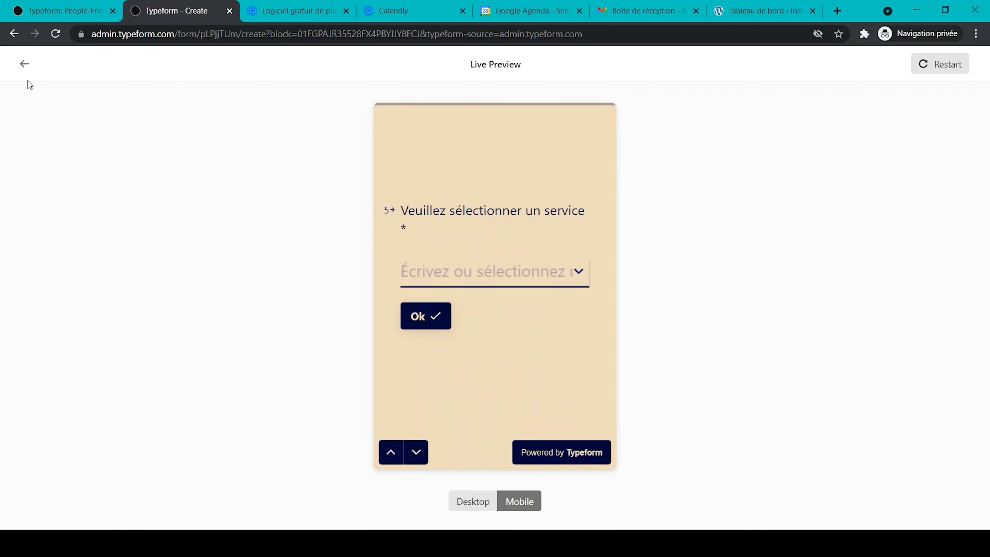
click(21, 67)
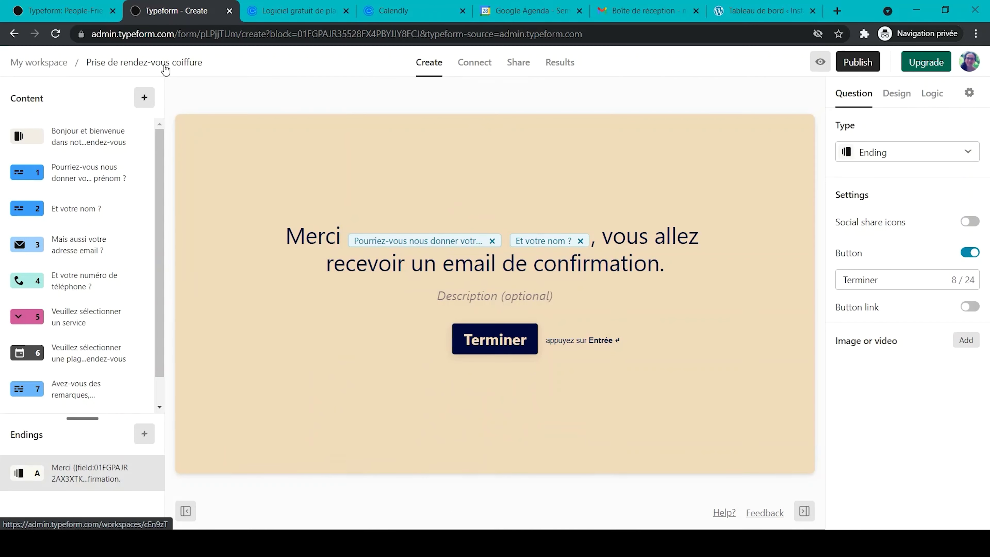
Step: Publish the "Prise de rendez-vous coiffure" form
click(857, 62)
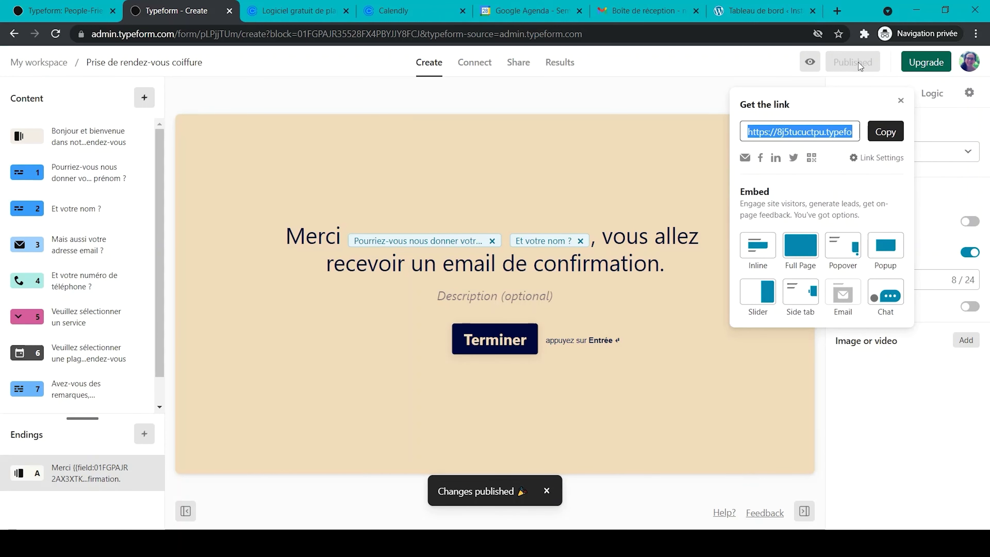
Step: Switch to Calendly and rename the "Réunion de 15 minutes" event type as "Séance de 60 minutes"
click(396, 10)
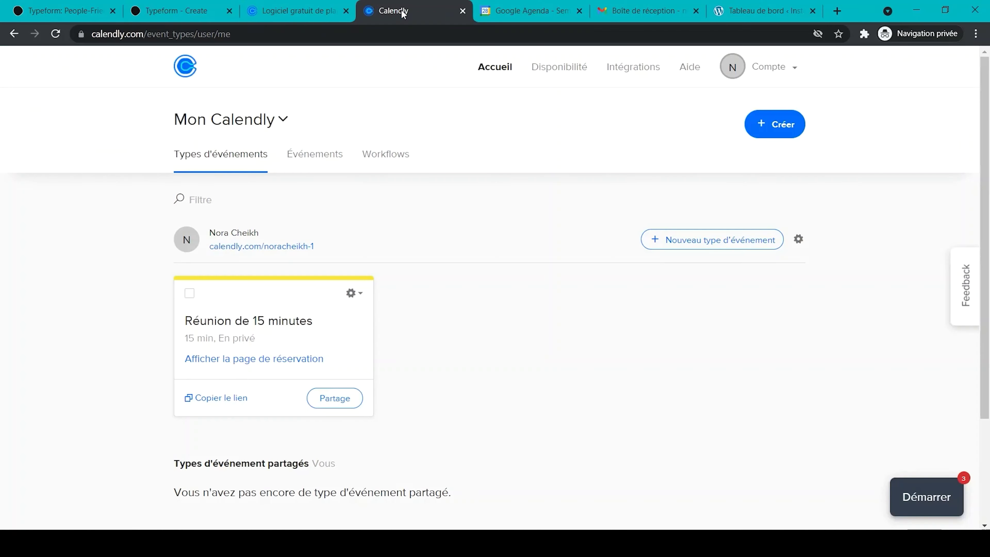
click(351, 292)
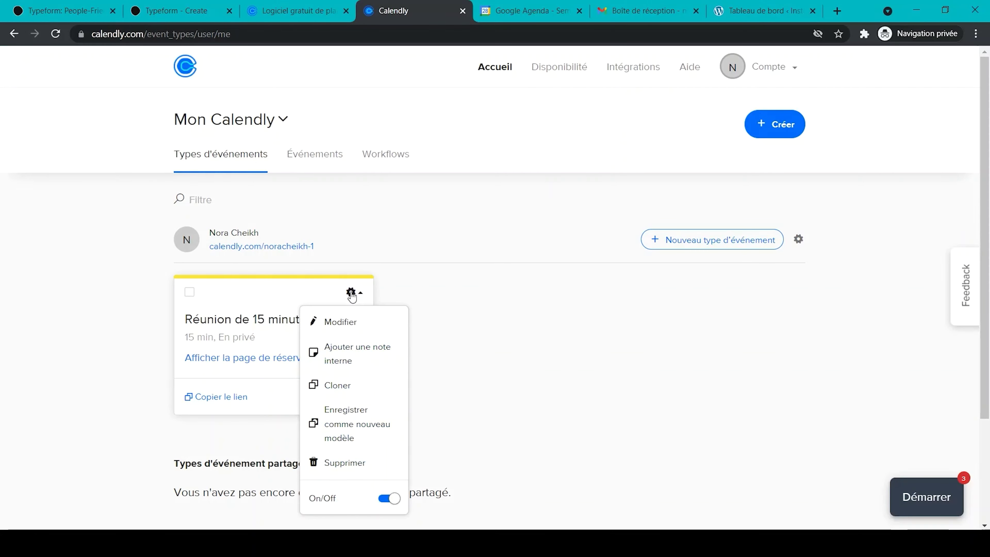
click(343, 322)
click(320, 223)
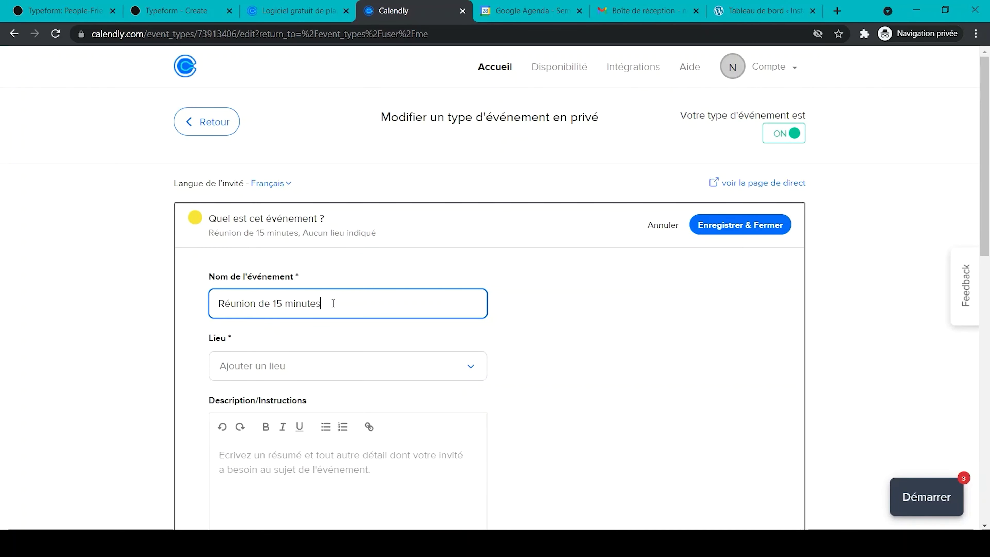
drag(331, 303, 212, 303)
drag(284, 304, 199, 307)
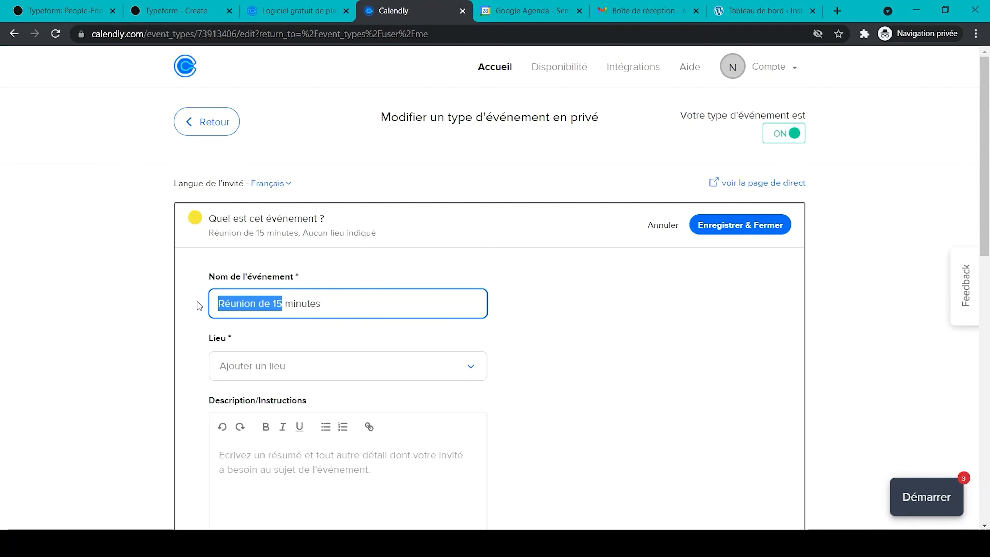
text(Séance de )
text(60)
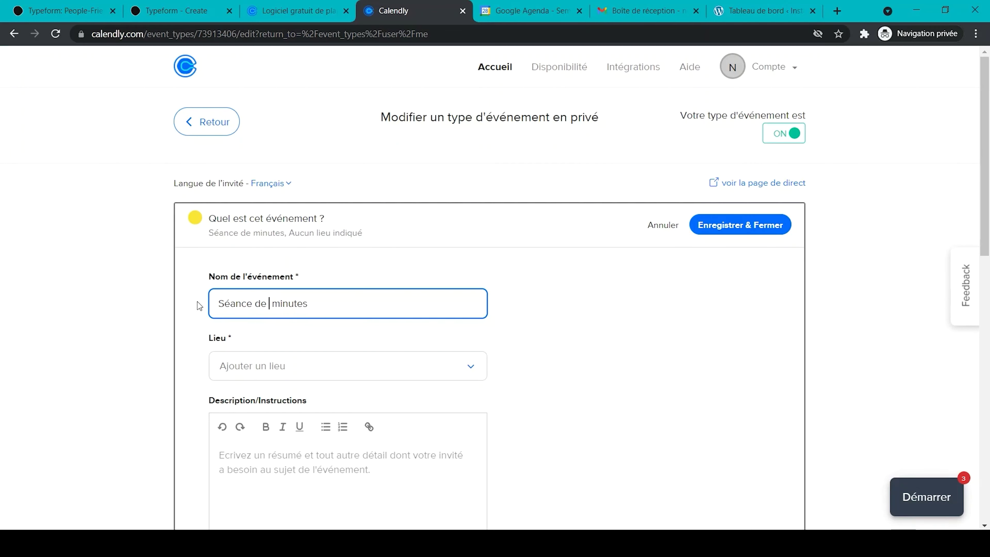
Step: Give the event a custom (Personnalisé) location containing the salon's street address
click(393, 379)
scroll(392, 378, down, 3)
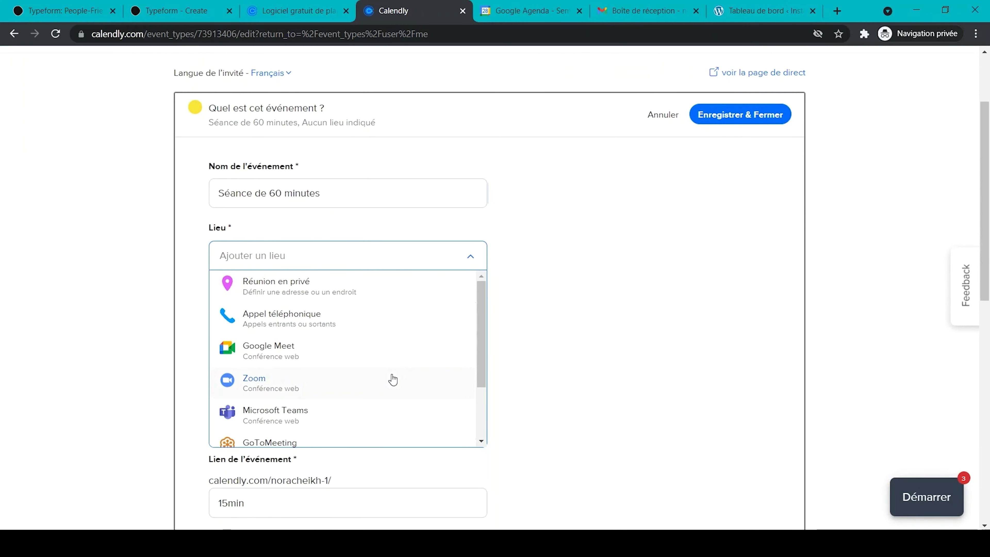
scroll(392, 378, down, 2)
click(369, 402)
click(458, 192)
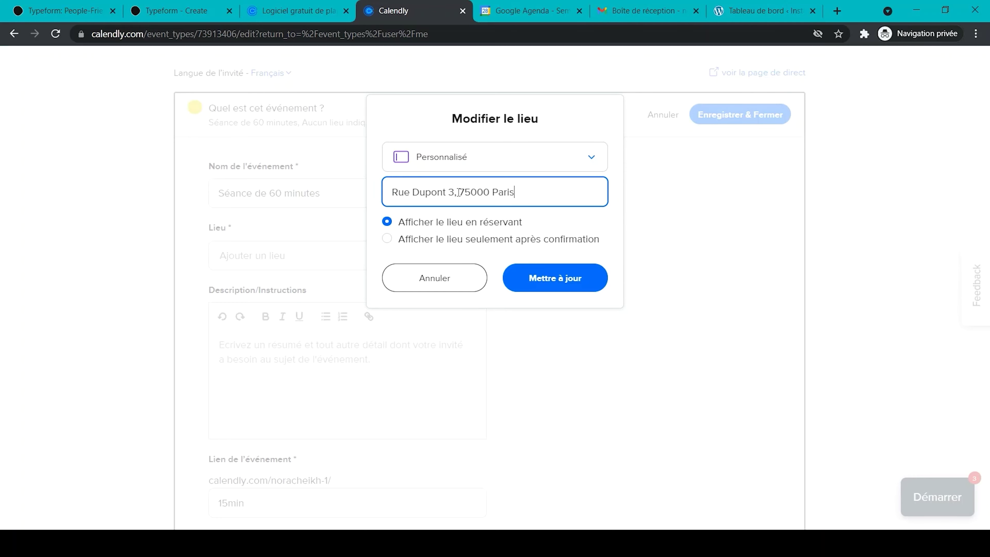
click(555, 278)
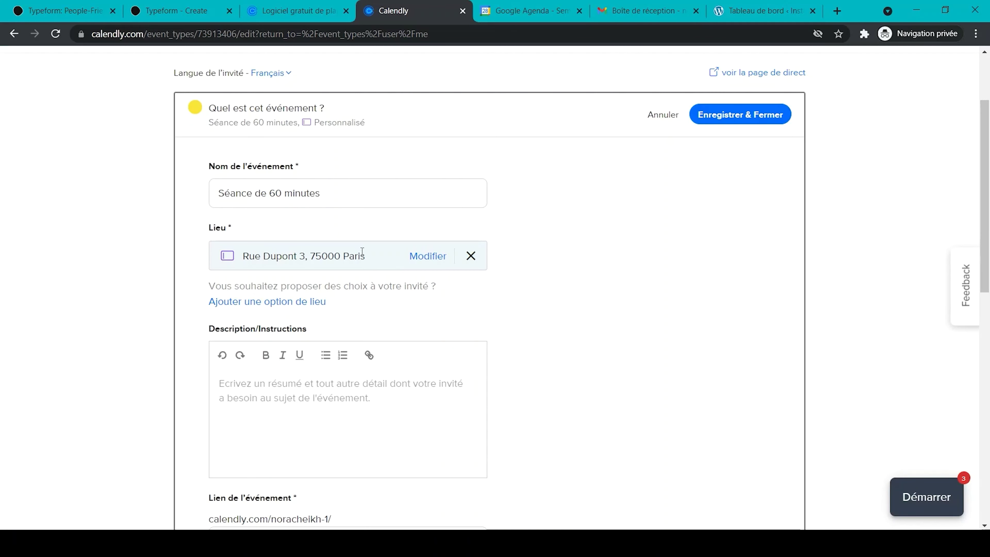
Step: Enter "Veuillez sélectionner une plage horaire pour votre rendez-vous." as the event's description
scroll(363, 256, down, 4)
click(302, 252)
text(Veuillez sélectionnez)
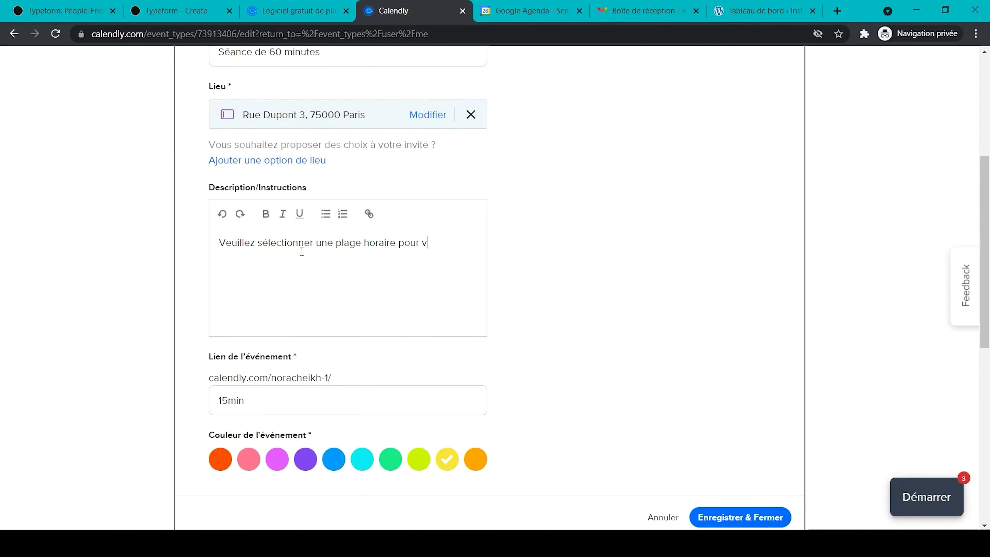
text( une plage horaire pour votre rendez-vous.)
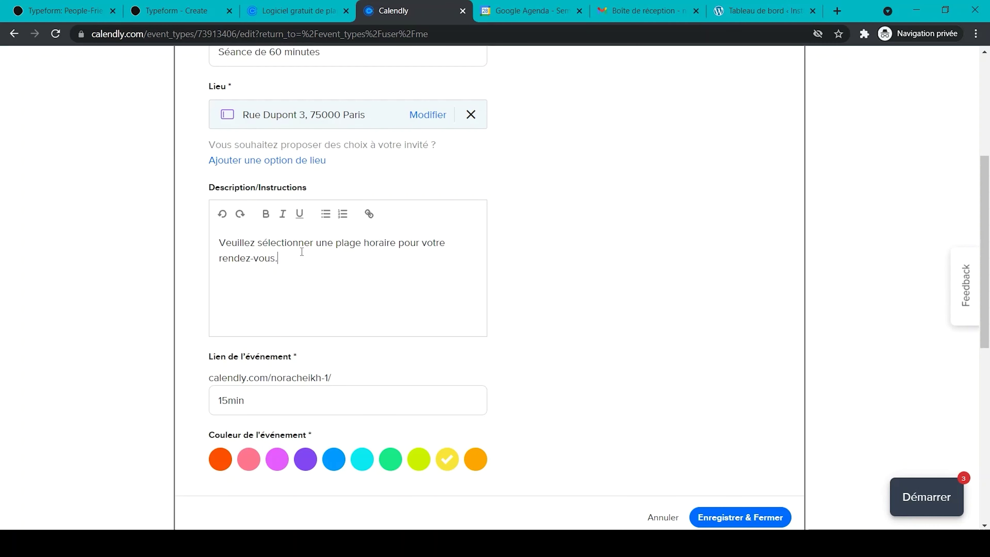